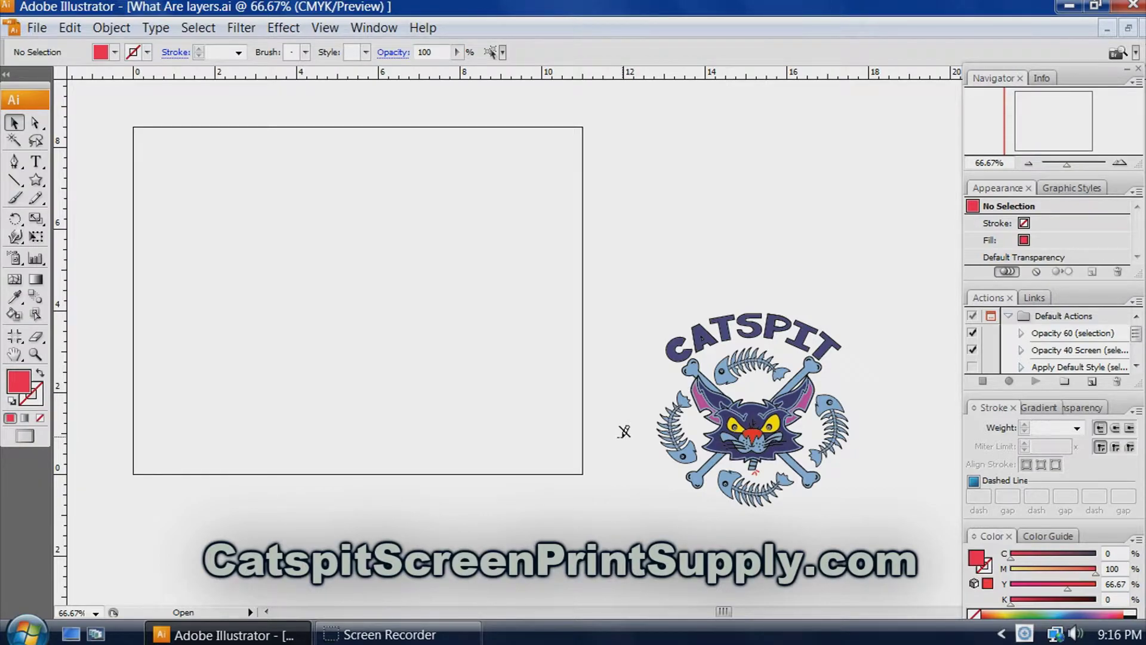
Open the Window menu to list the panels that can be shown
{"action": "left_click", "coordinate": [622, 434]}
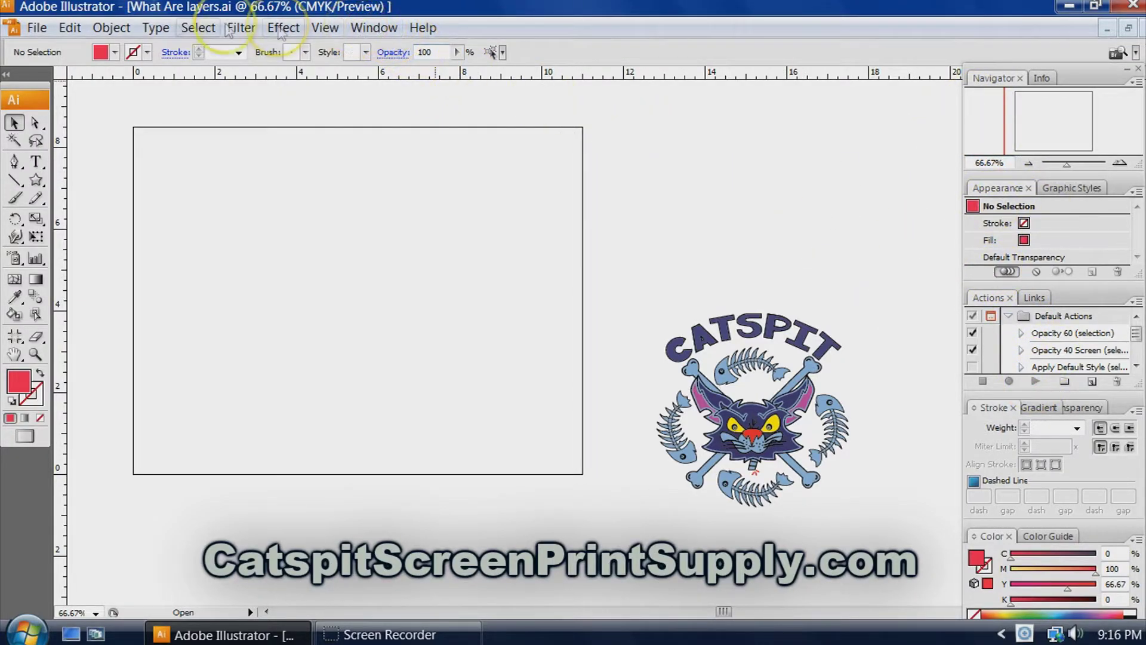
Show the Layers panel and unlock the Branding layer
{"action": "left_click", "coordinate": [362, 29]}
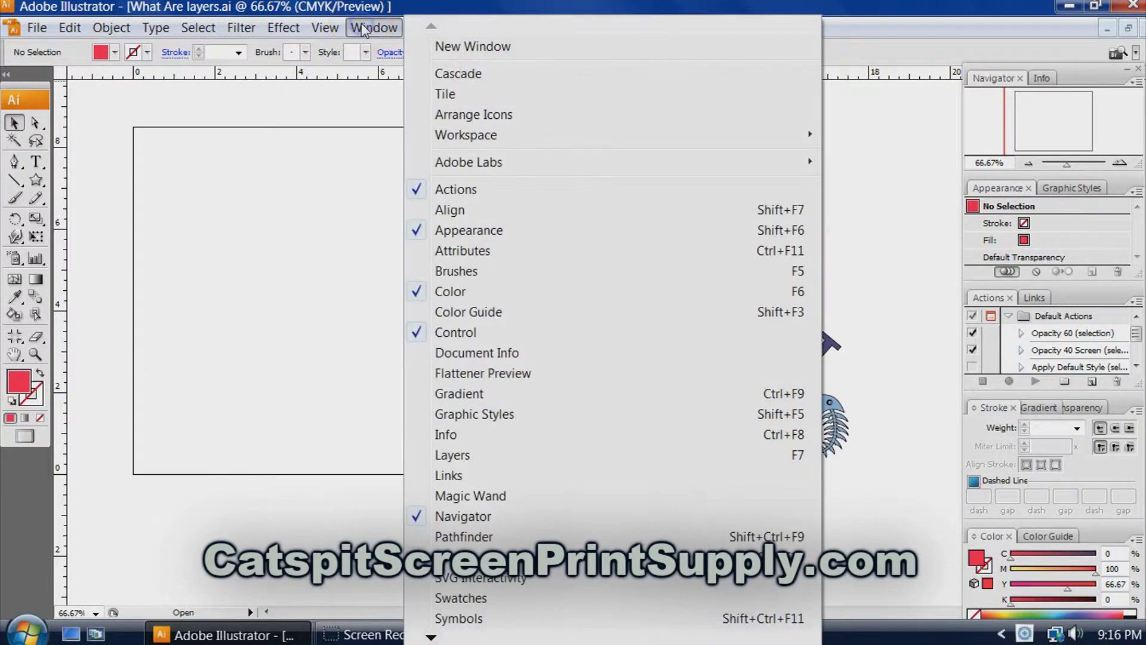
{"action": "left_click", "coordinate": [441, 455]}
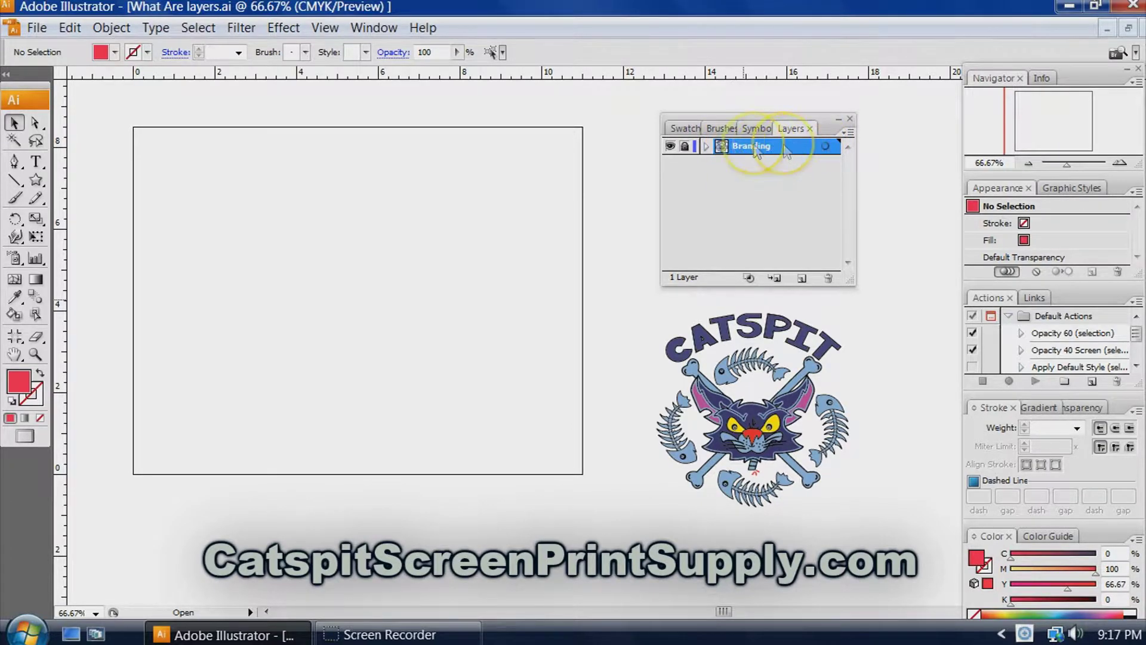
{"action": "left_click", "coordinate": [684, 148]}
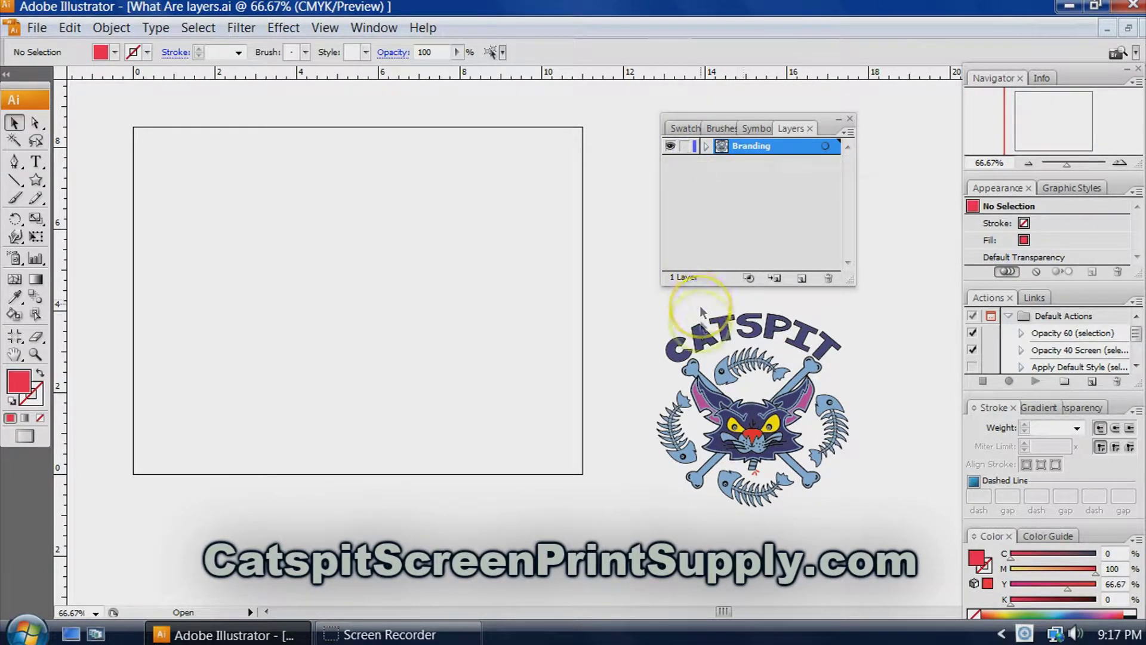
{"action": "left_click", "coordinate": [704, 345]}
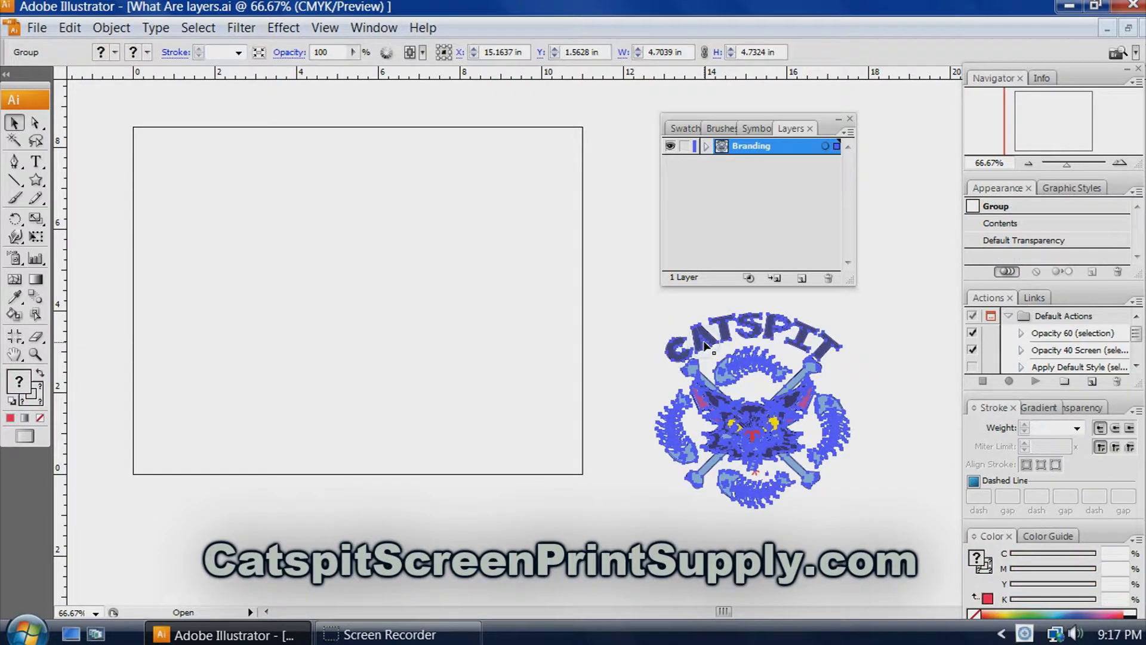
{"action": "left_click", "coordinate": [615, 328]}
{"action": "left_click", "coordinate": [685, 145]}
{"action": "left_click", "coordinate": [677, 348]}
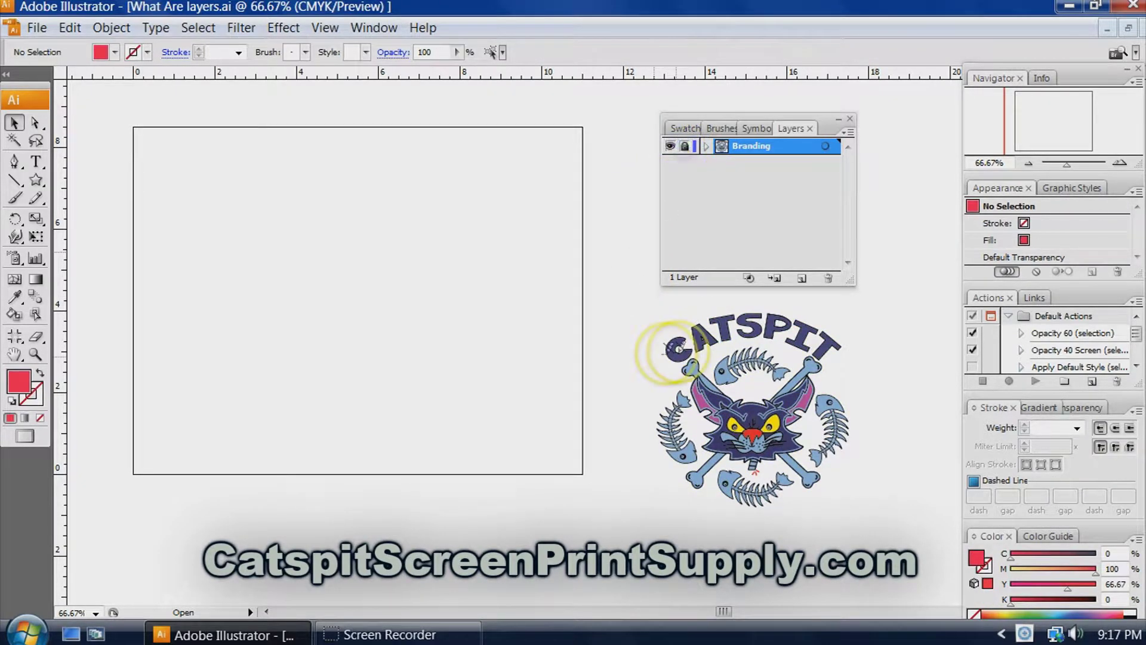
{"action": "left_click", "coordinate": [681, 352]}
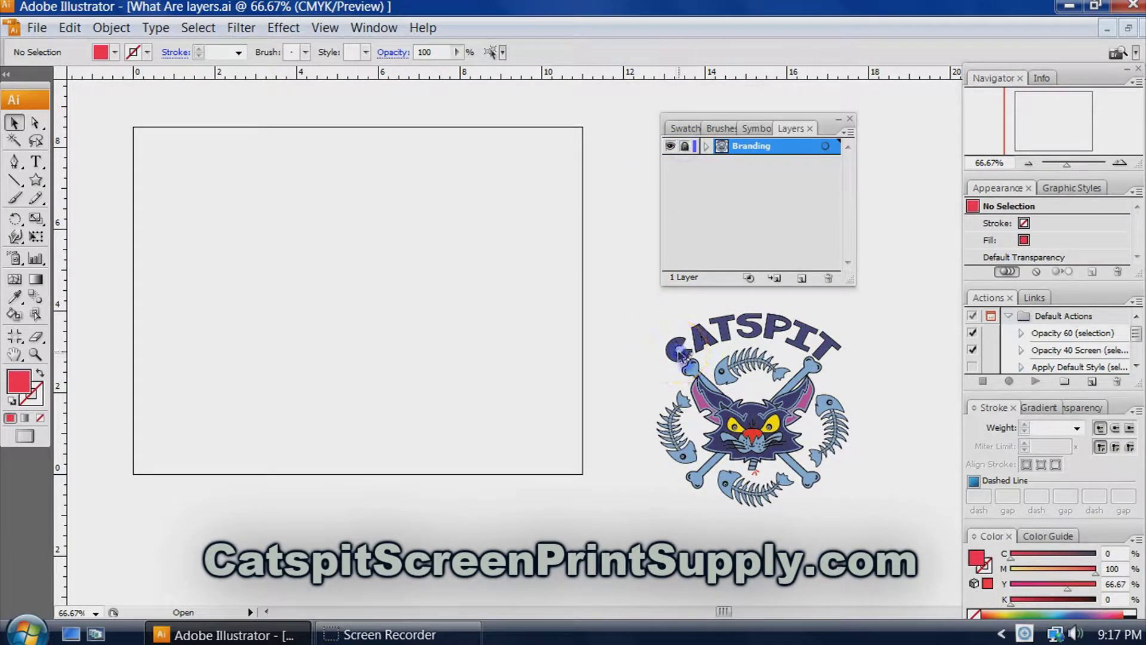
Add Layer 2 above Branding and rename it 'Color 1'
{"action": "left_click", "coordinate": [803, 279]}
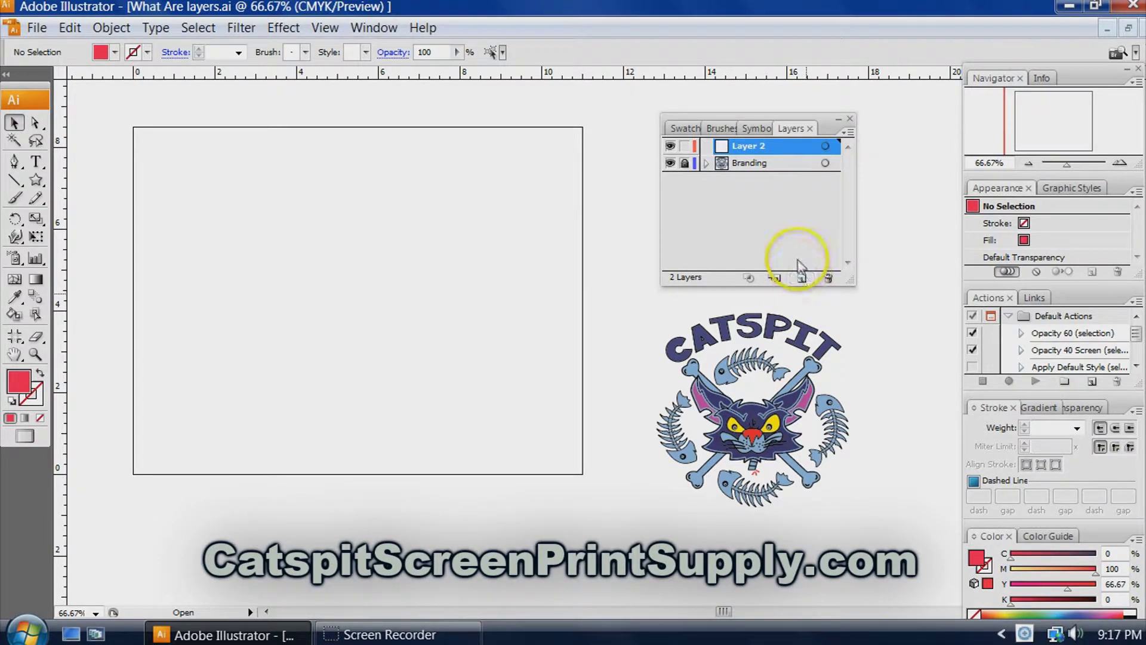
{"action": "double_click", "coordinate": [751, 147]}
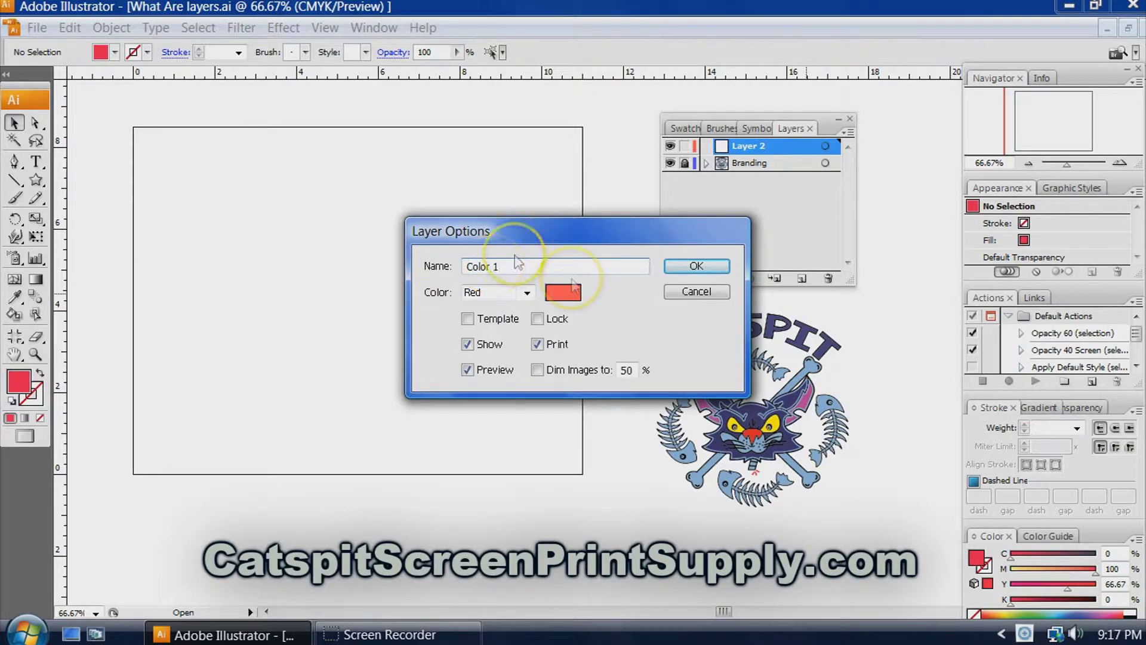
{"action": "left_click", "coordinate": [692, 267]}
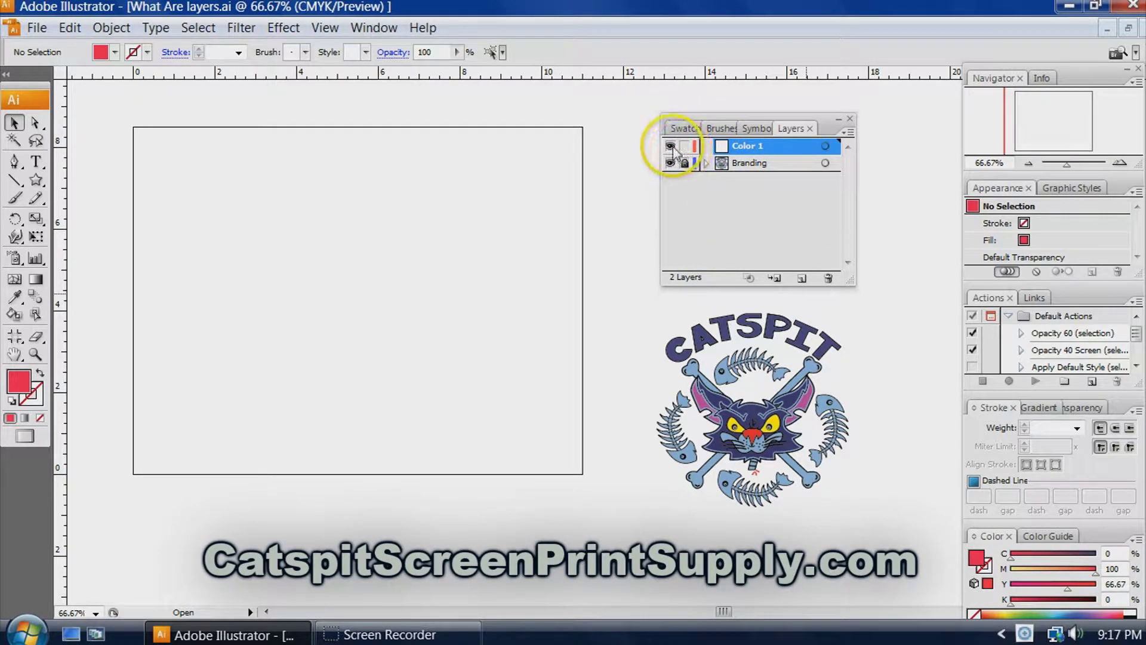
Type 'FONT' as a text object on the artboard
{"action": "left_click", "coordinate": [36, 161]}
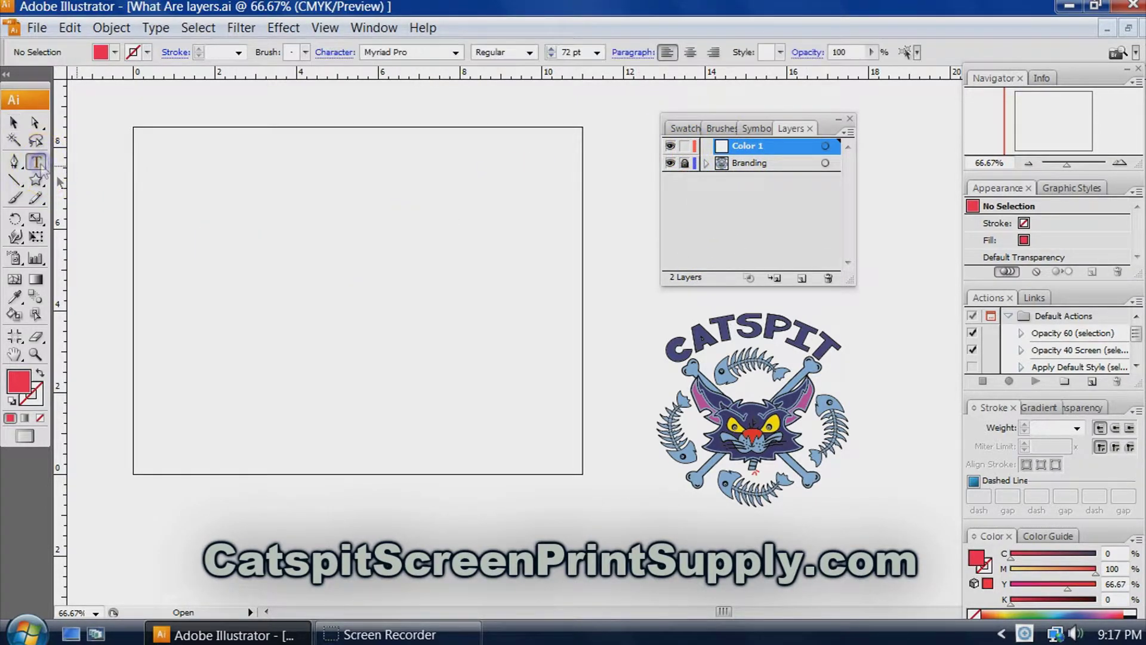
{"action": "left_click", "coordinate": [224, 189]}
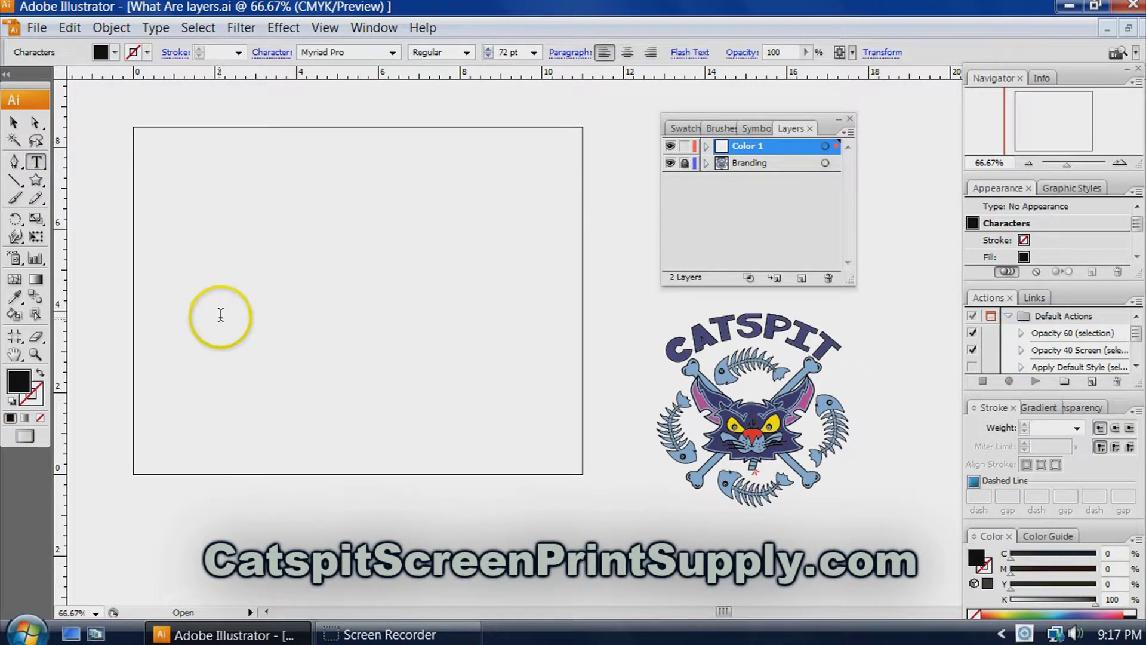
{"action": "type", "text": "FONT"}
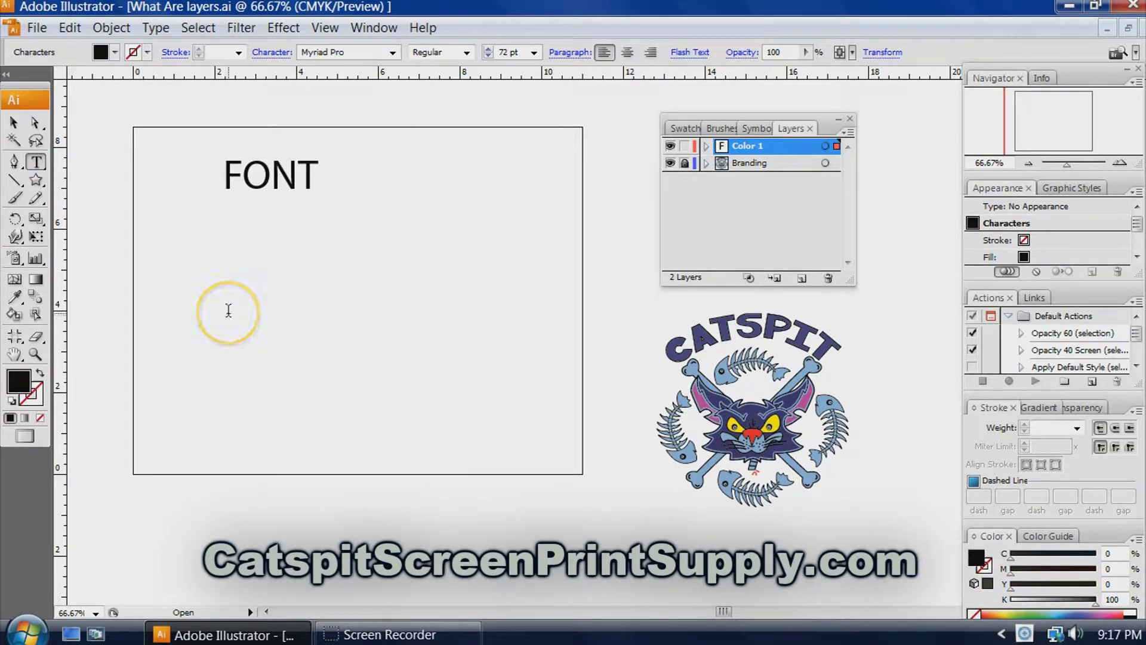
Duplicate the FONT text and move both copies into position on the artboard
{"action": "left_click", "coordinate": [13, 122]}
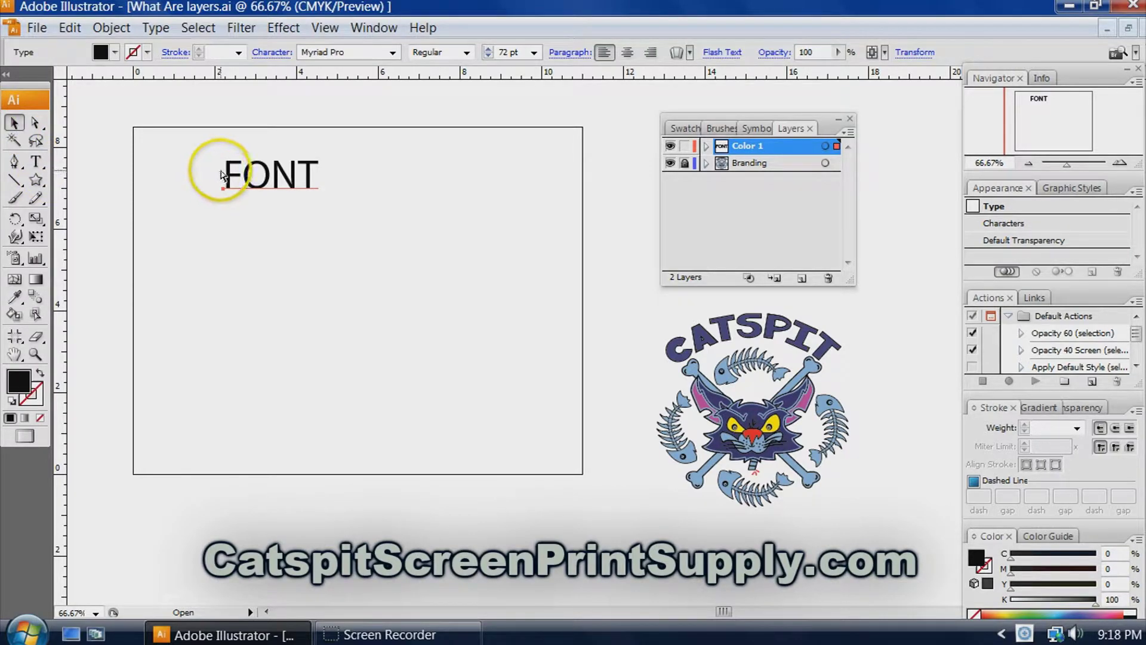
{"action": "key", "text": "ctrl+c"}
{"action": "key", "text": "ctrl+v"}
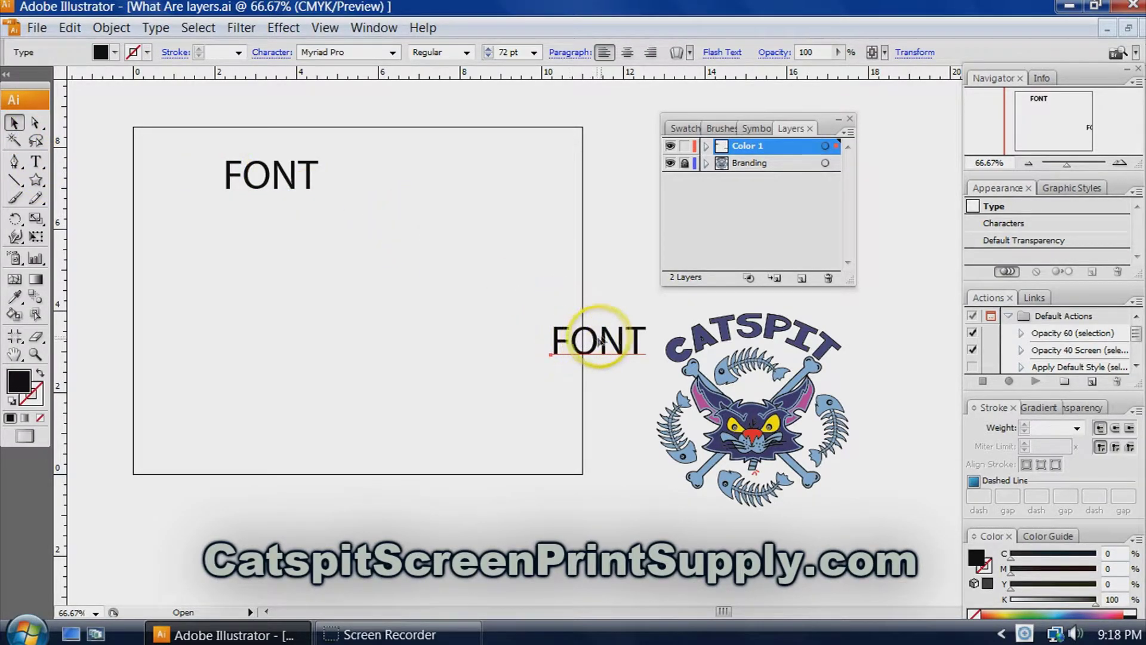
{"action": "left_click_drag", "start_coordinate": [597, 341], "coordinate": [390, 387]}
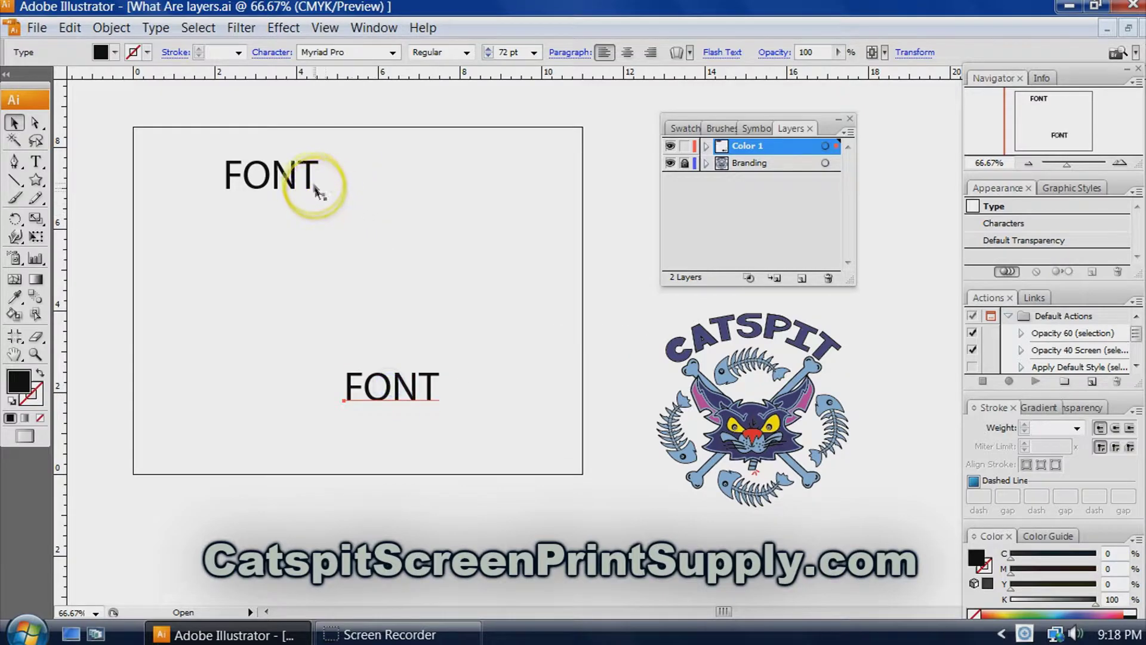
{"action": "left_click_drag", "start_coordinate": [310, 186], "coordinate": [300, 236]}
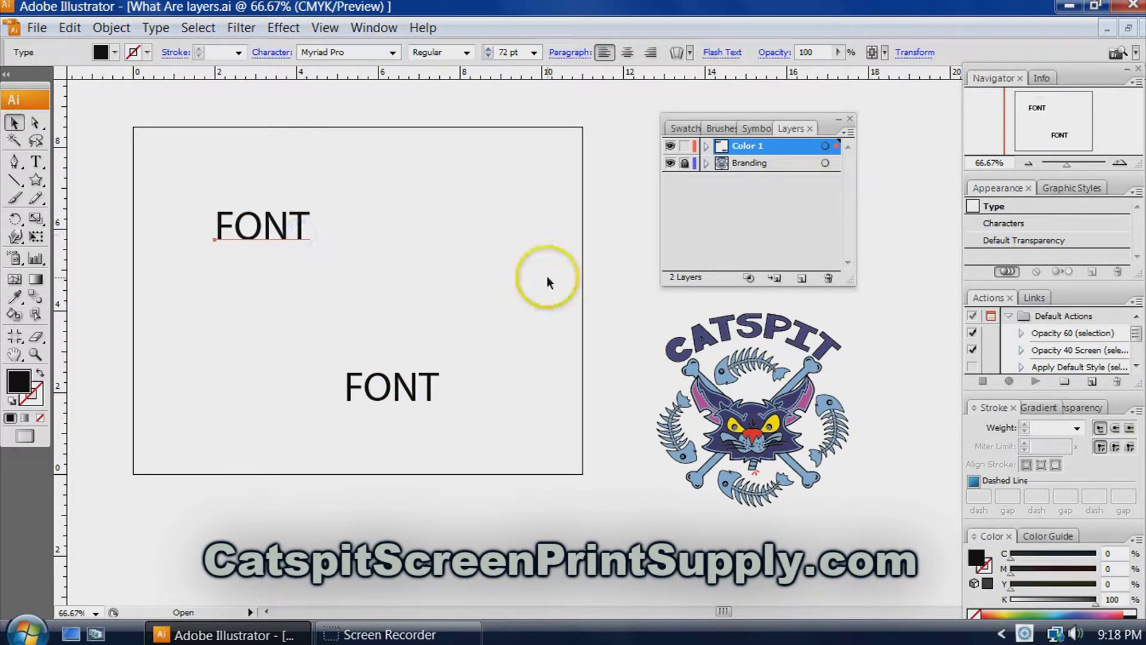
{"action": "left_click", "coordinate": [671, 146]}
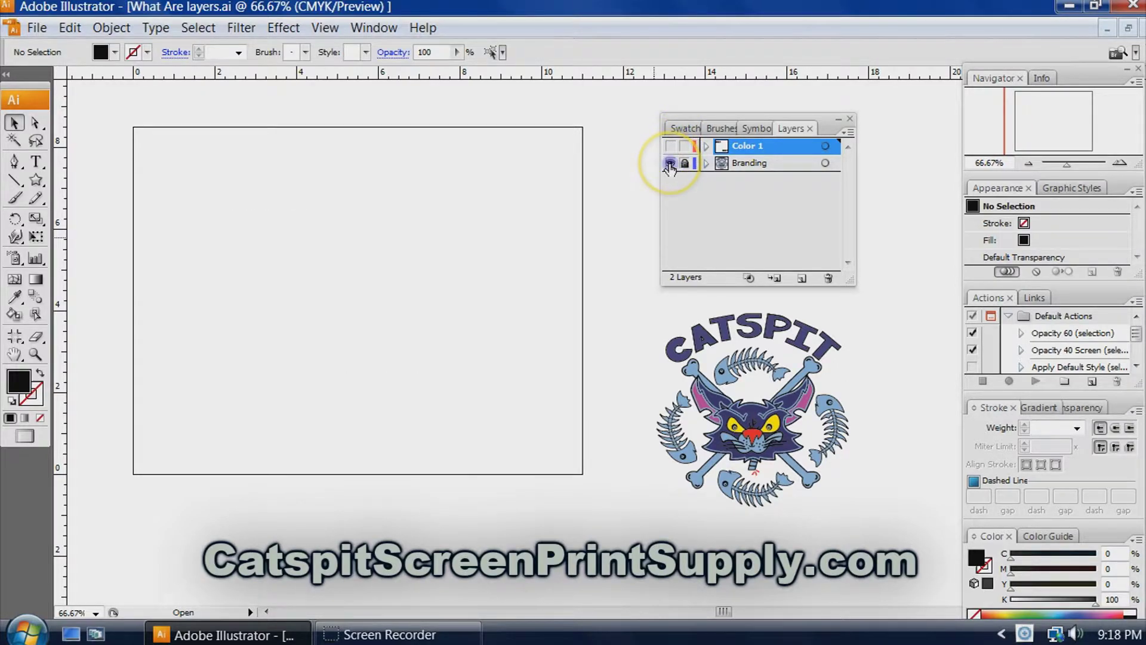
{"action": "left_click", "coordinate": [670, 164]}
{"action": "left_click", "coordinate": [670, 164]}
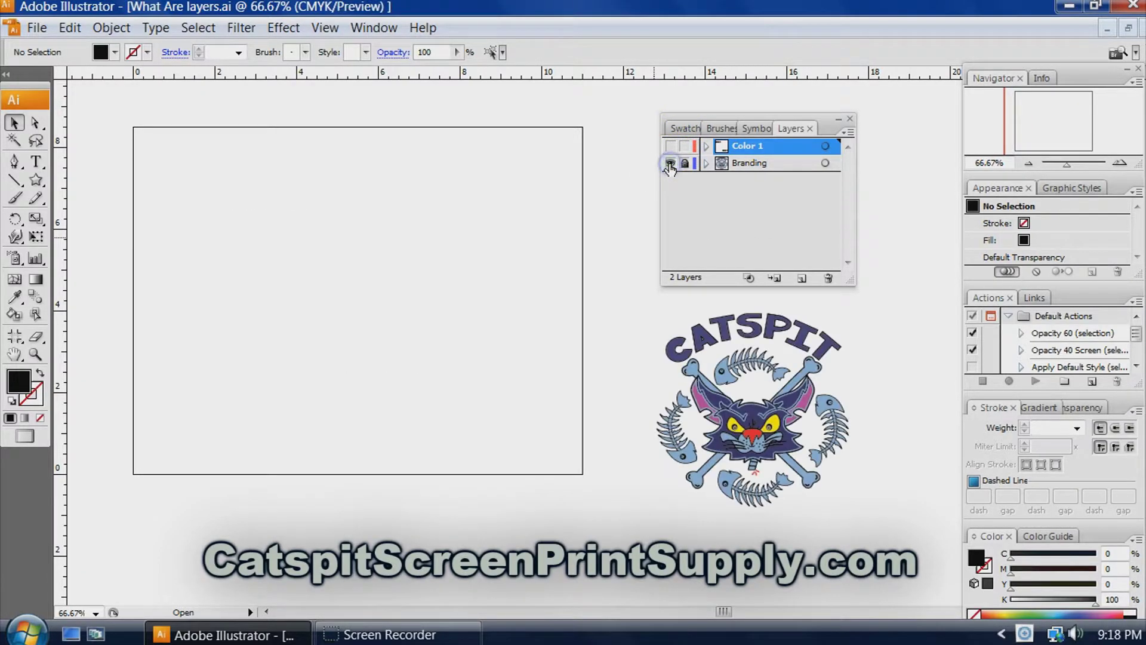
{"action": "left_click", "coordinate": [670, 164]}
{"action": "left_click", "coordinate": [670, 163], "text": "ctrl"}
{"action": "left_click", "coordinate": [670, 164]}
{"action": "left_click", "coordinate": [671, 146]}
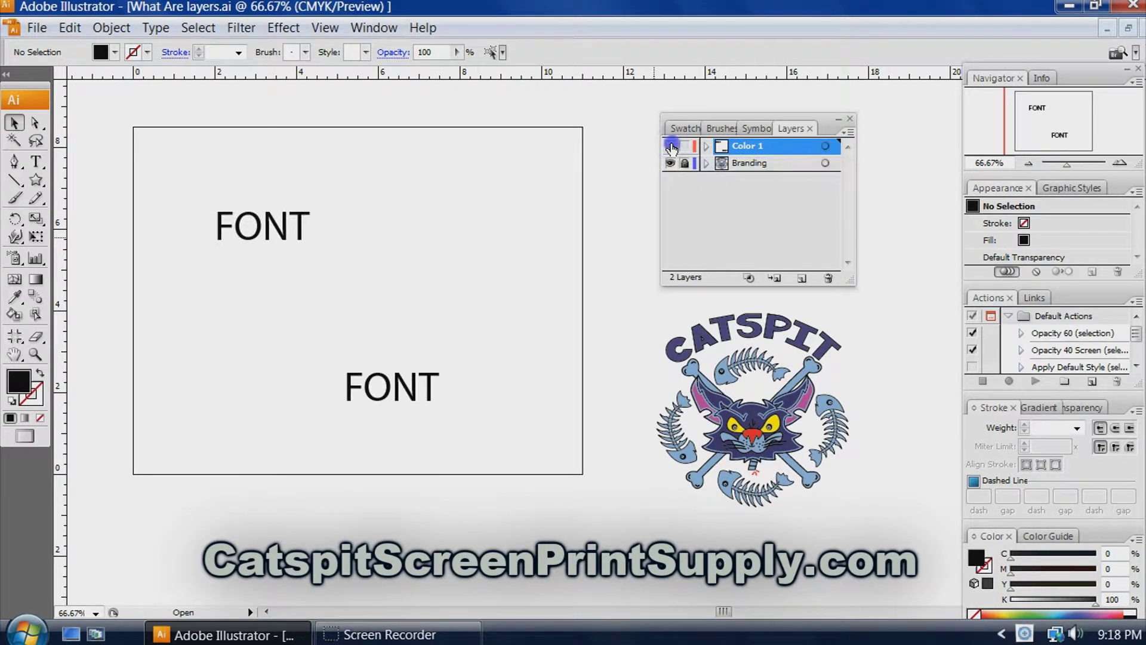
{"action": "left_click", "coordinate": [671, 146]}
{"action": "left_click", "coordinate": [671, 146]}
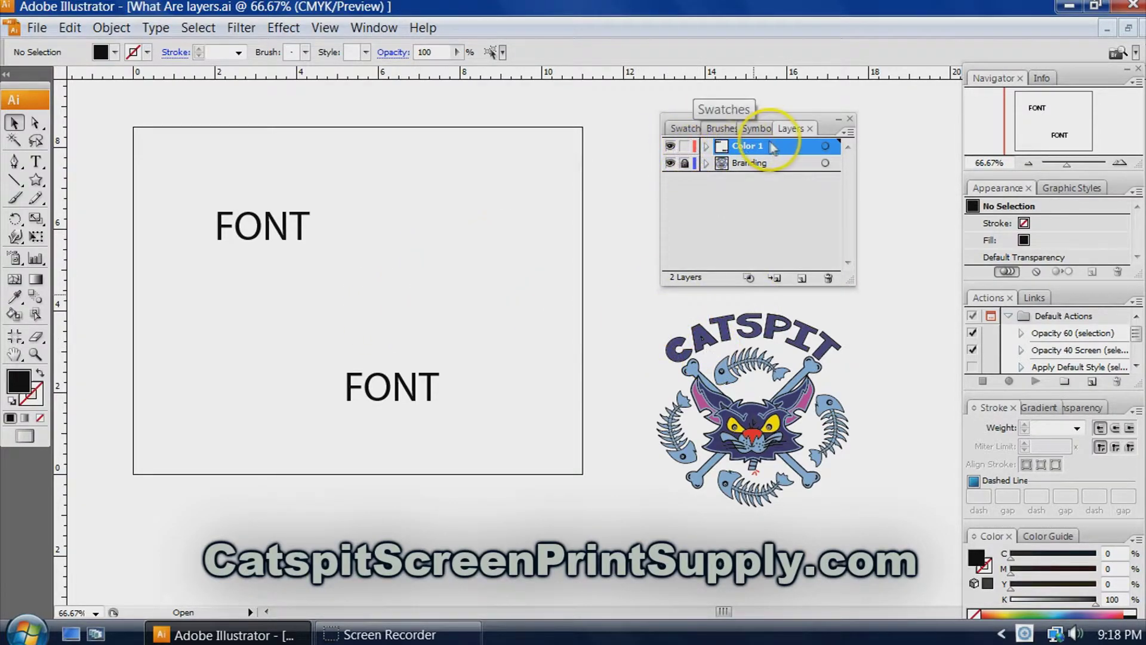
Add Layer 3 on top of the stack and rename it 'Color 2'
{"action": "left_click", "coordinate": [804, 280]}
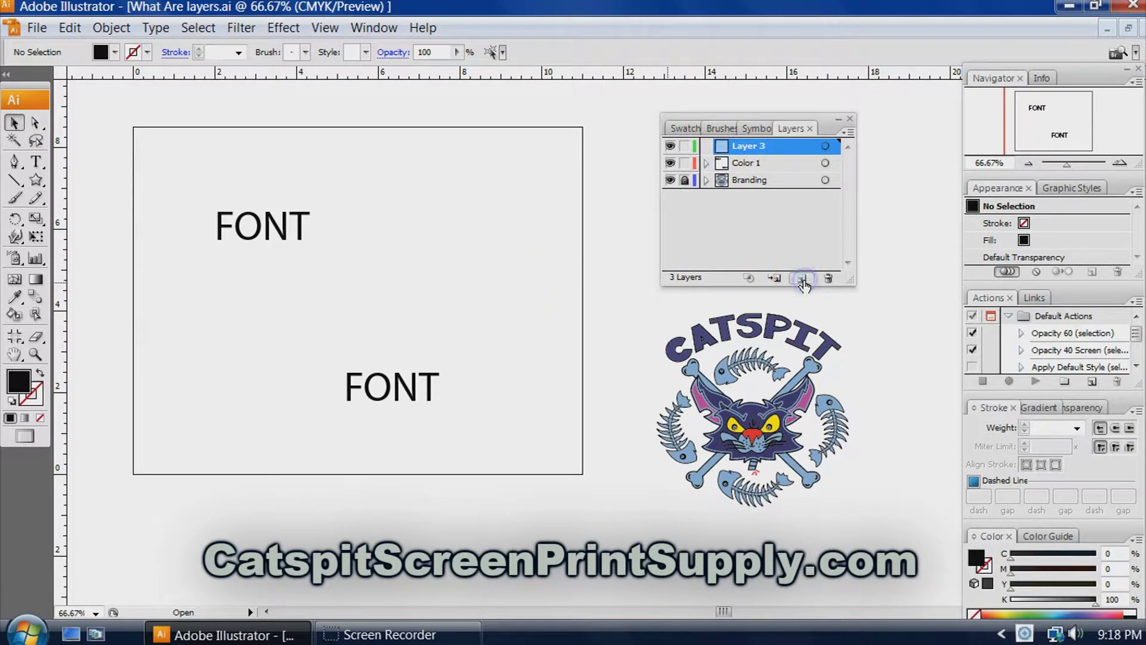
{"action": "double_click", "coordinate": [750, 148]}
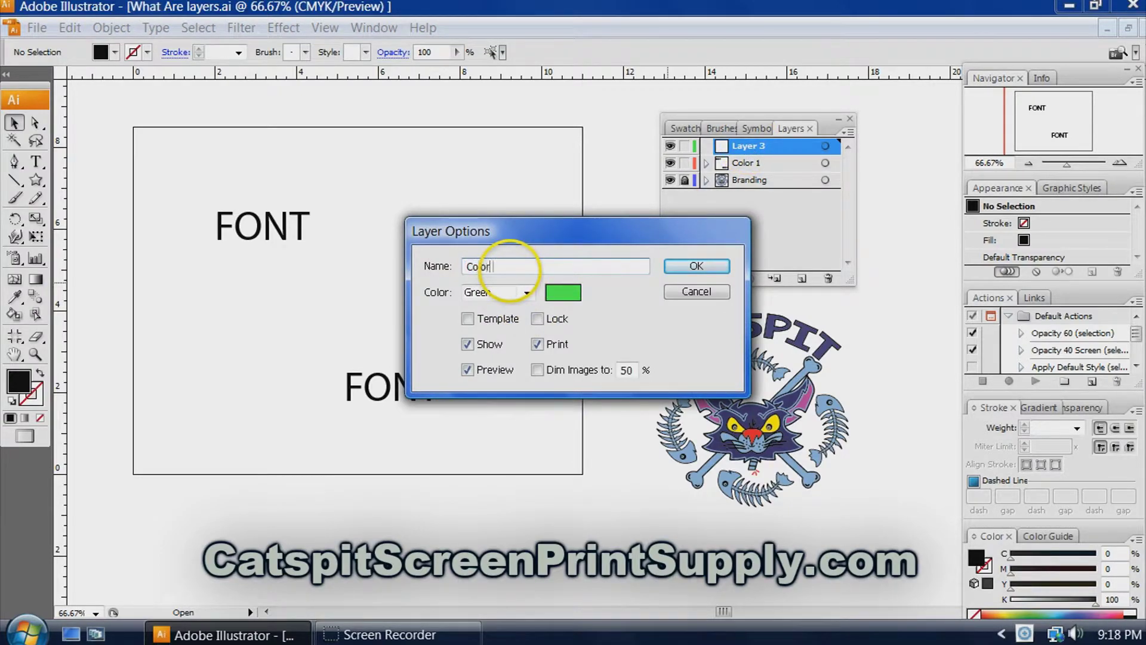
{"action": "left_click", "coordinate": [695, 265]}
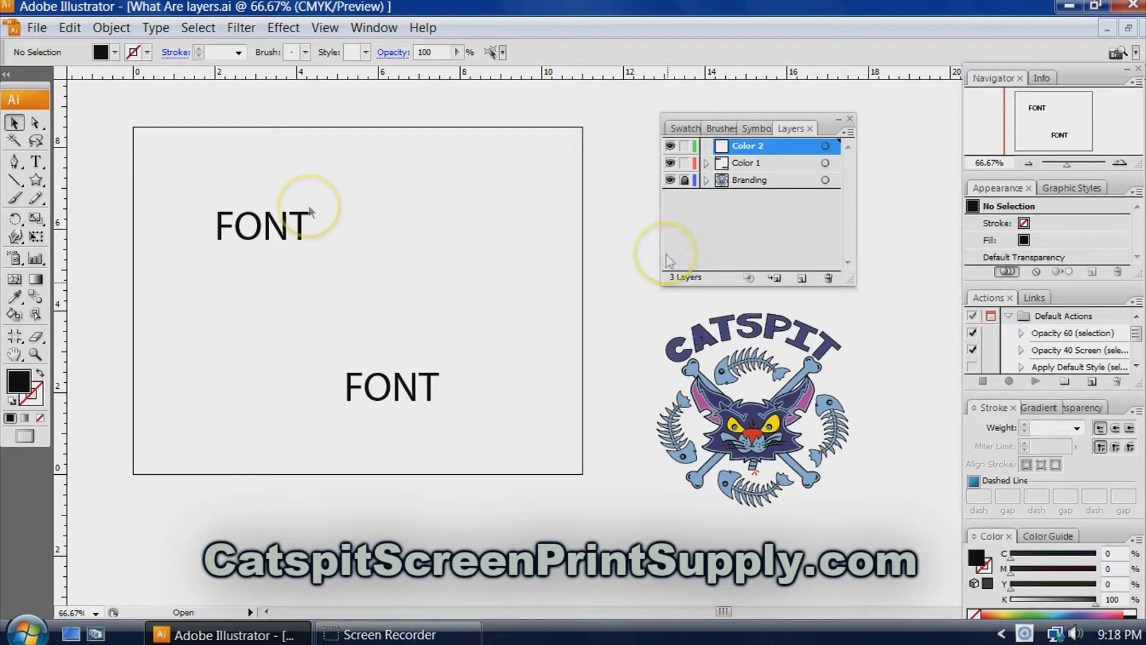
Draw a black five-pointed star and place it between the two FONT words
{"action": "left_click", "coordinate": [36, 180]}
{"action": "mouse_move", "coordinate": [332, 253]}
{"action": "left_mouse_down"}
{"action": "mouse_move", "coordinate": [453, 286]}
{"action": "mouse_move", "coordinate": [403, 261]}
{"action": "left_mouse_up"}
{"action": "left_click", "coordinate": [13, 123]}
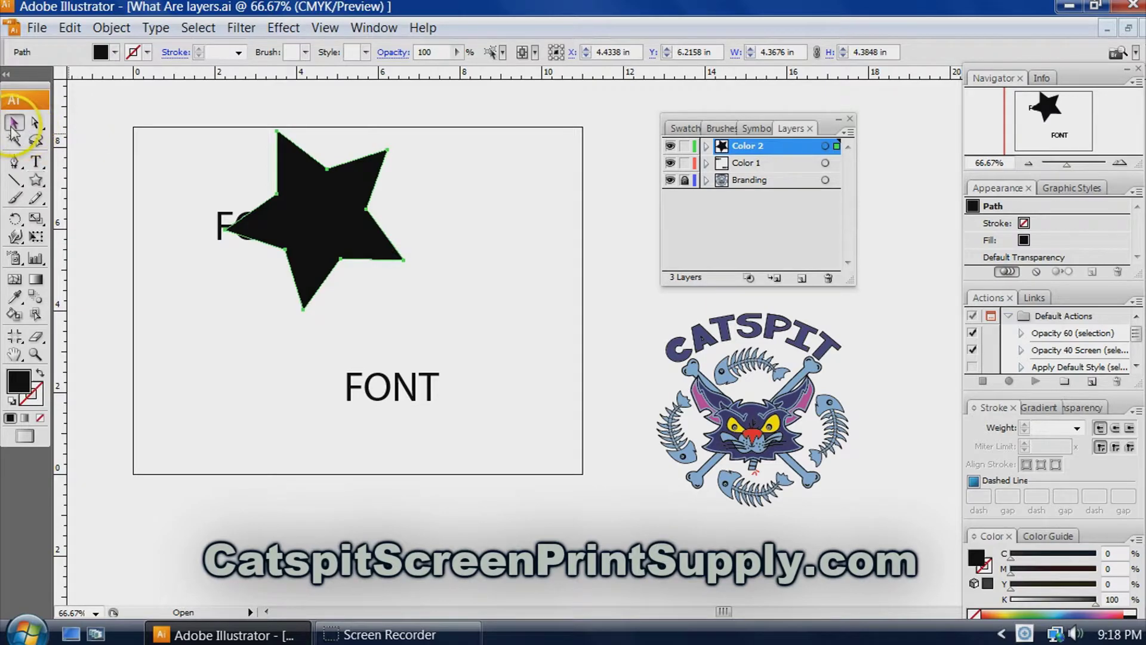
{"action": "left_click_drag", "start_coordinate": [305, 217], "coordinate": [455, 266]}
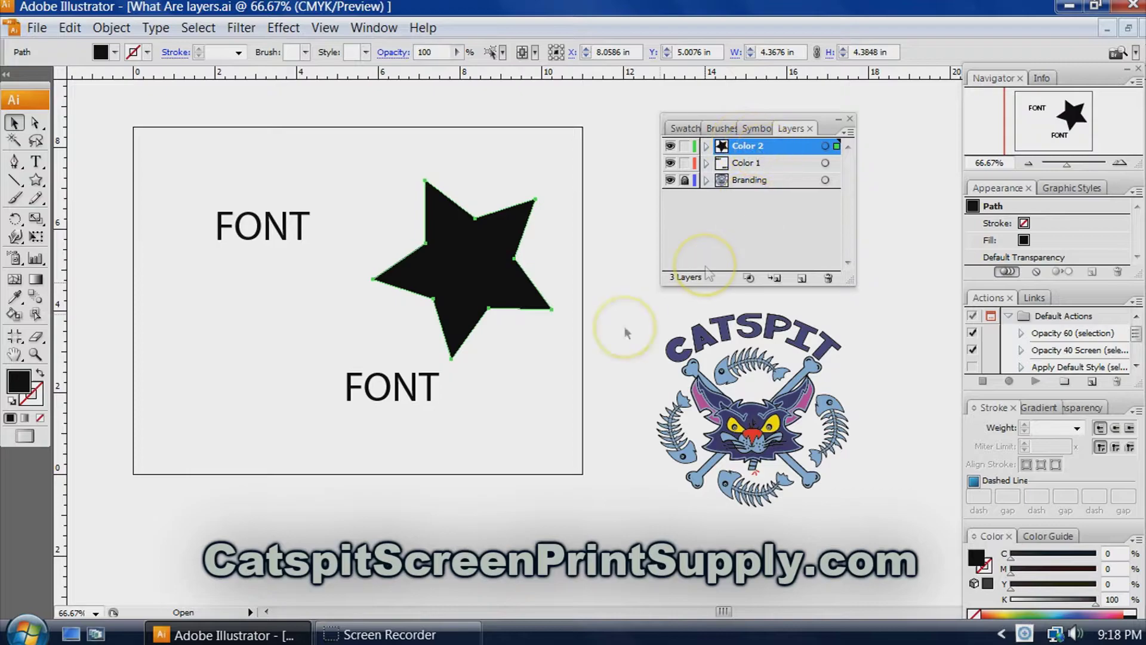
{"action": "left_click_drag", "start_coordinate": [477, 277], "coordinate": [439, 267]}
{"action": "left_click", "coordinate": [281, 321]}
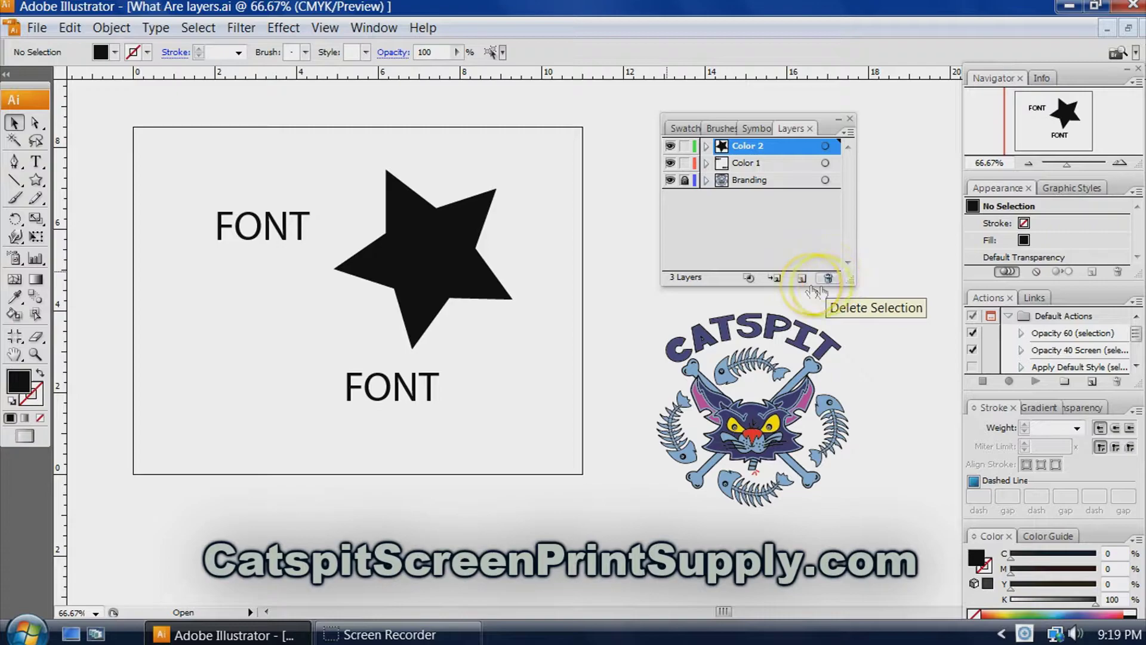
Select each layer row in turn, ending with Color 1 as the active layer
{"action": "left_click", "coordinate": [774, 163]}
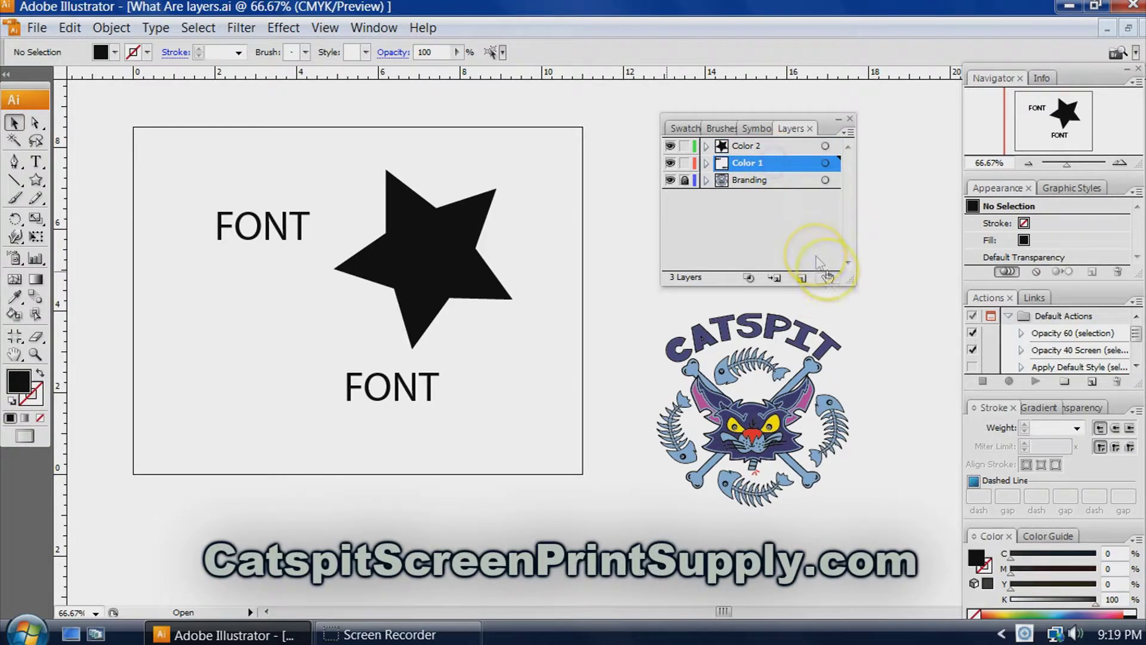
{"action": "left_click", "coordinate": [794, 146]}
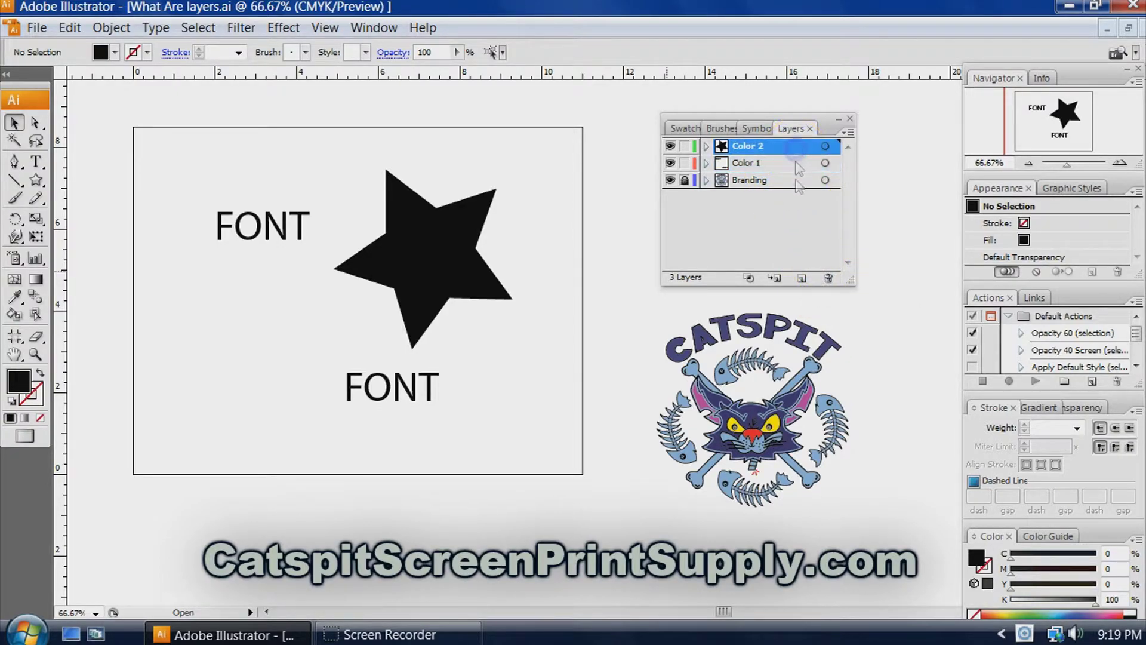
{"action": "left_click", "coordinate": [794, 180]}
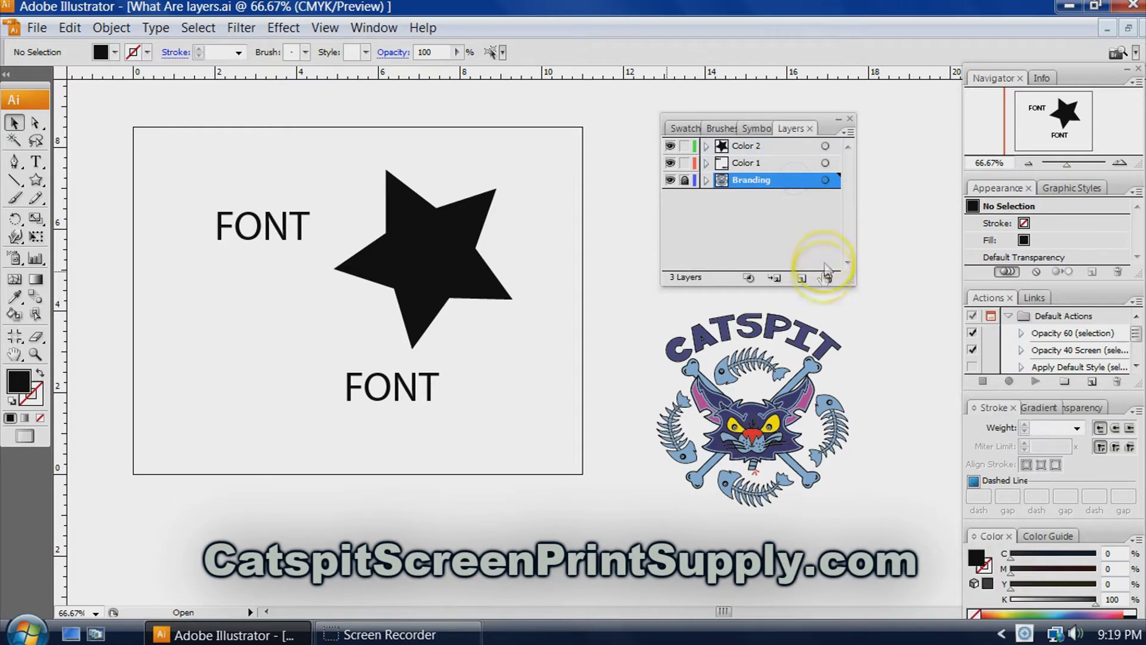
{"action": "left_click", "coordinate": [783, 163]}
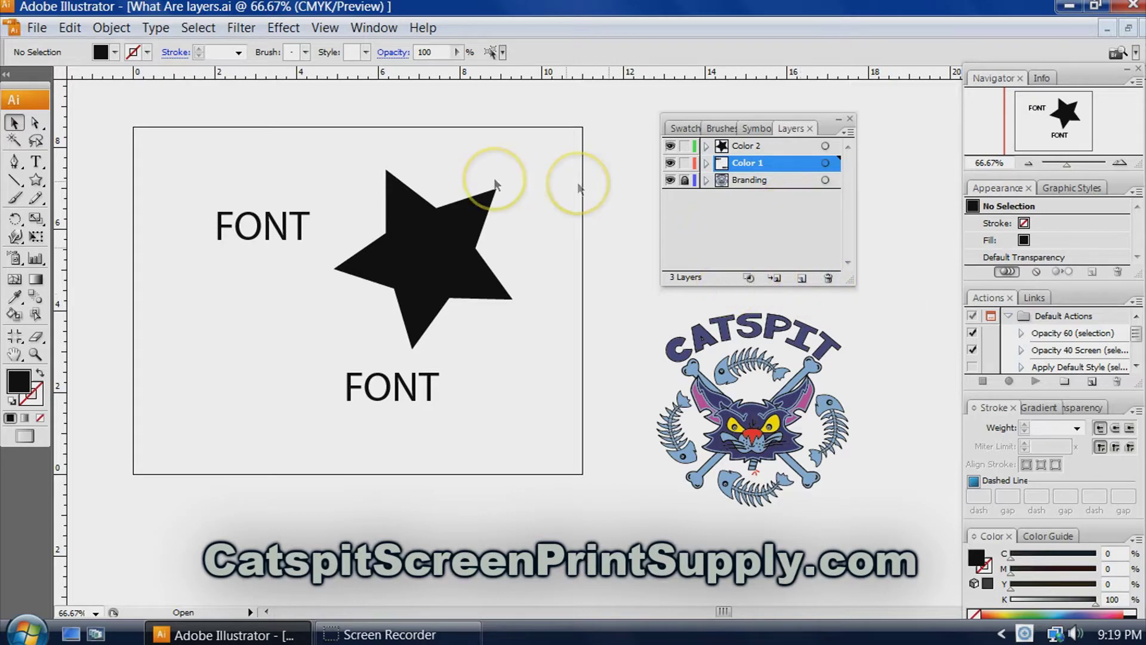
Add Layer 4 above Color 1 and rename it 'Color 3'
{"action": "left_click", "coordinate": [803, 277]}
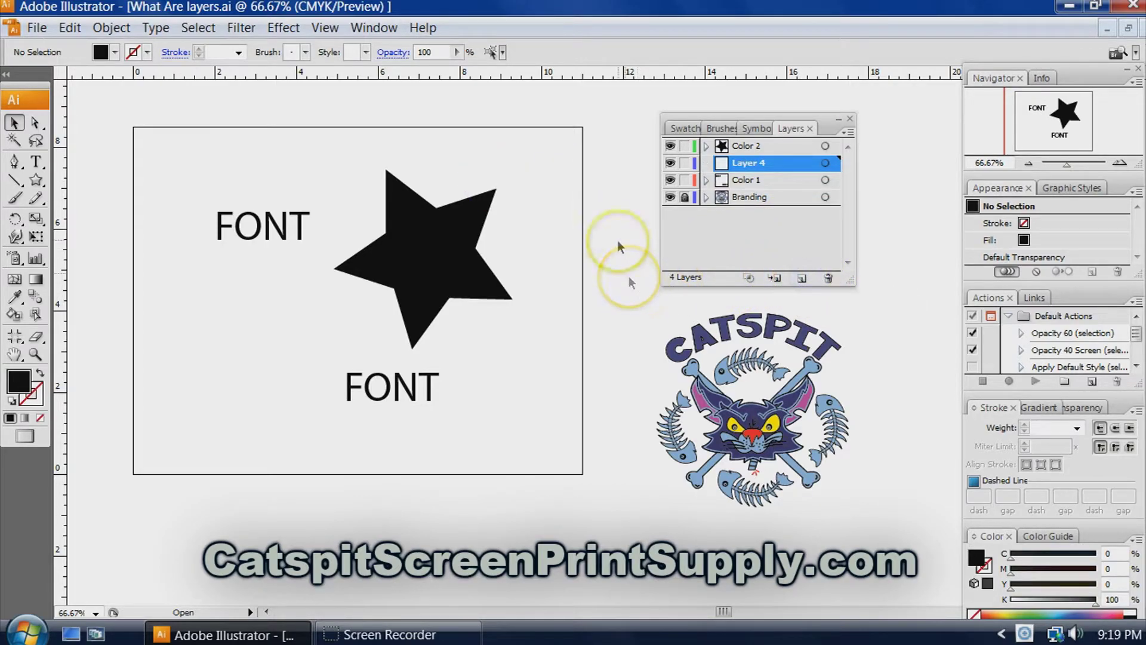
{"action": "double_click", "coordinate": [729, 166]}
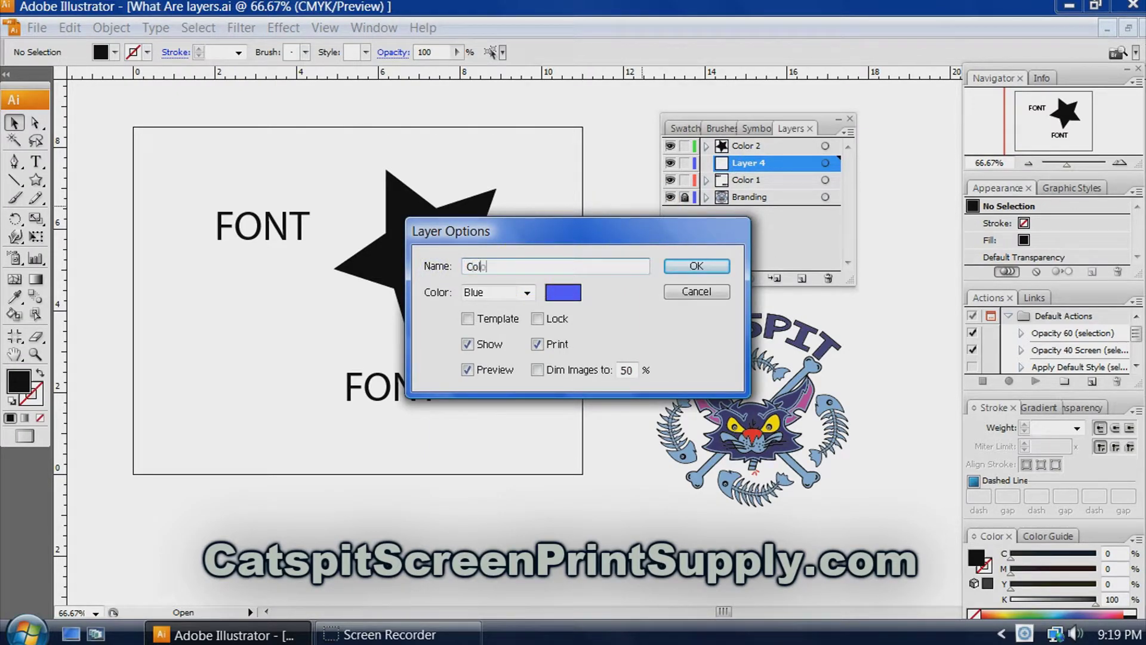
{"action": "type", "text": "Color 3"}
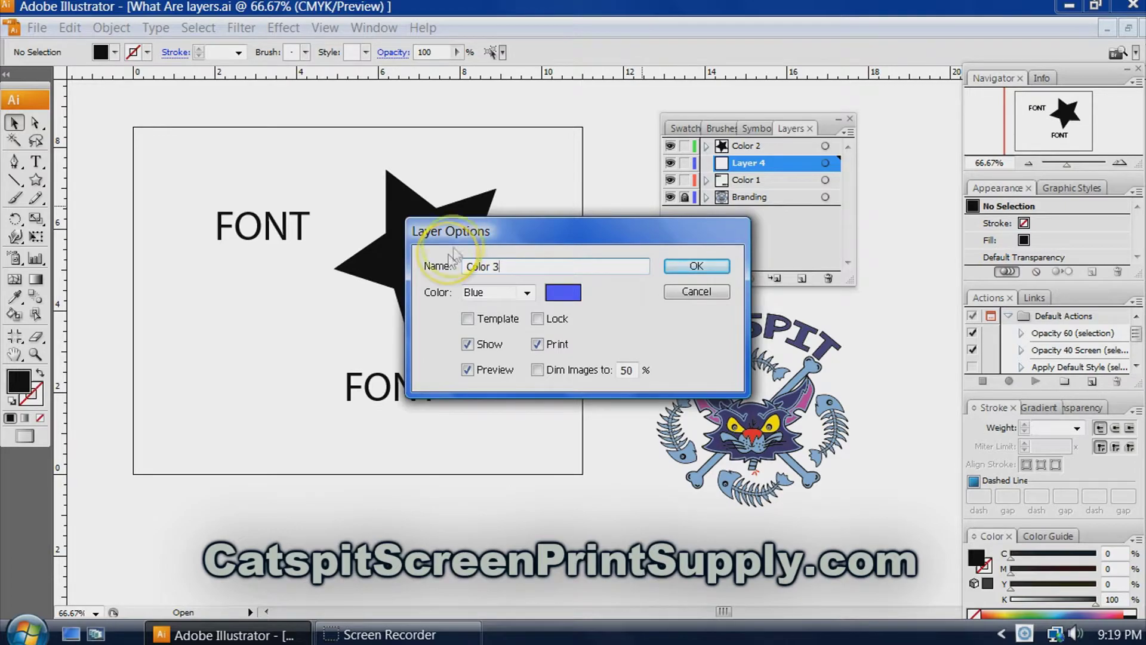
{"action": "left_click", "coordinate": [685, 264]}
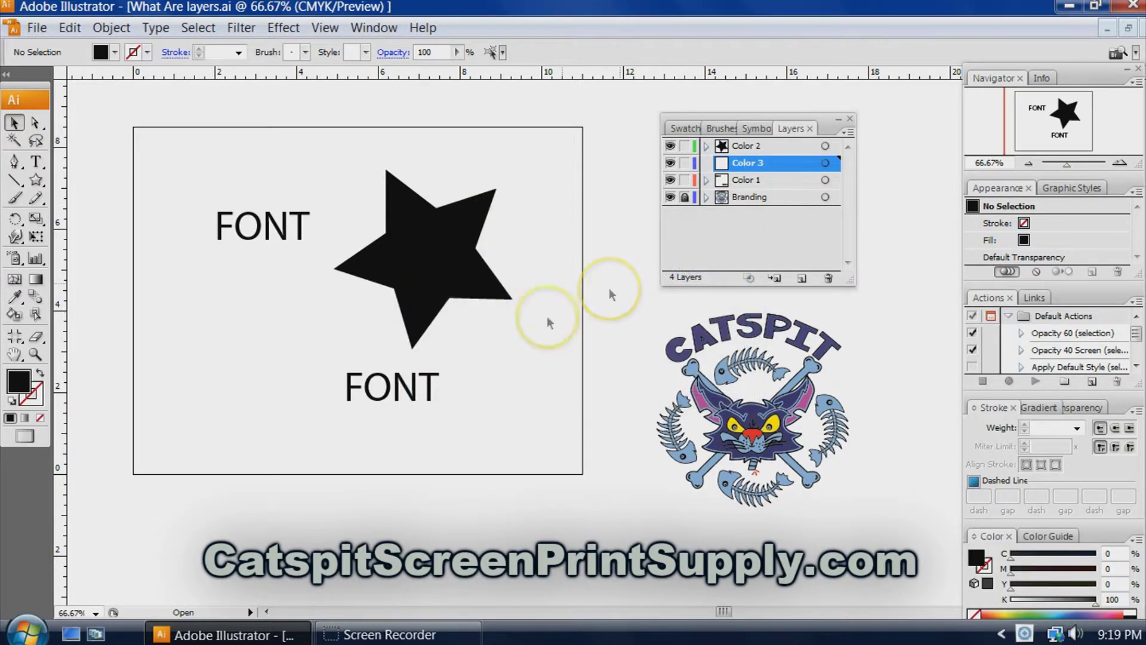
{"action": "left_click", "coordinate": [37, 179]}
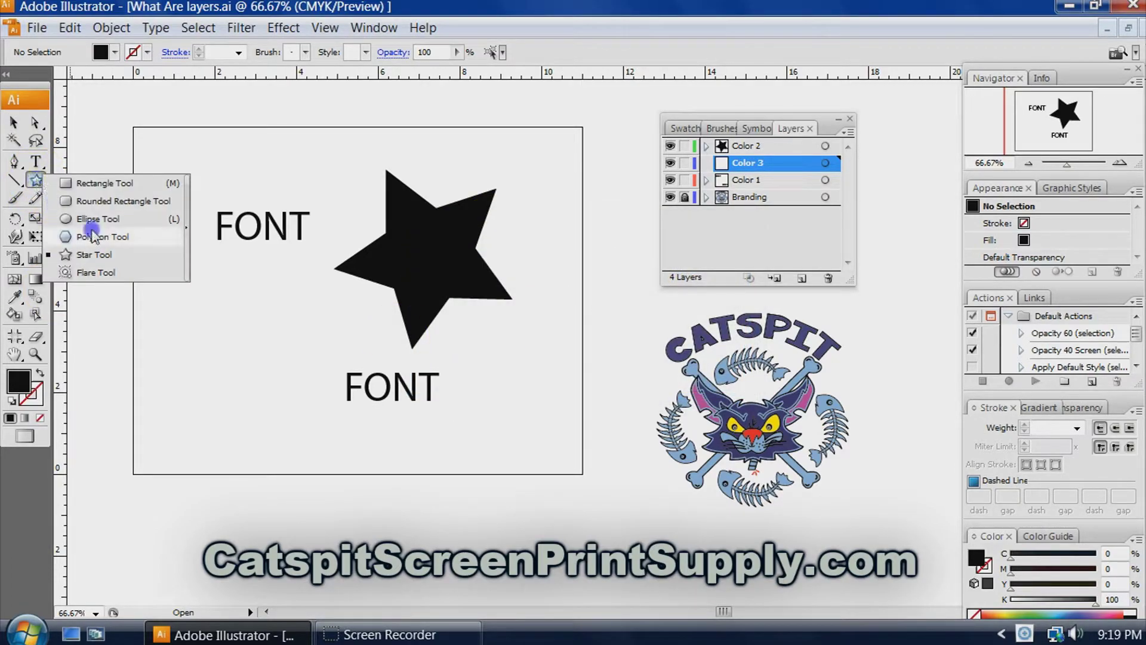
Draw a black circle left of the star below the upper FONT, then lock Color 3
{"action": "left_click", "coordinate": [96, 219]}
{"action": "left_click_drag", "start_coordinate": [170, 263], "coordinate": [322, 382]}
{"action": "left_click", "coordinate": [15, 122]}
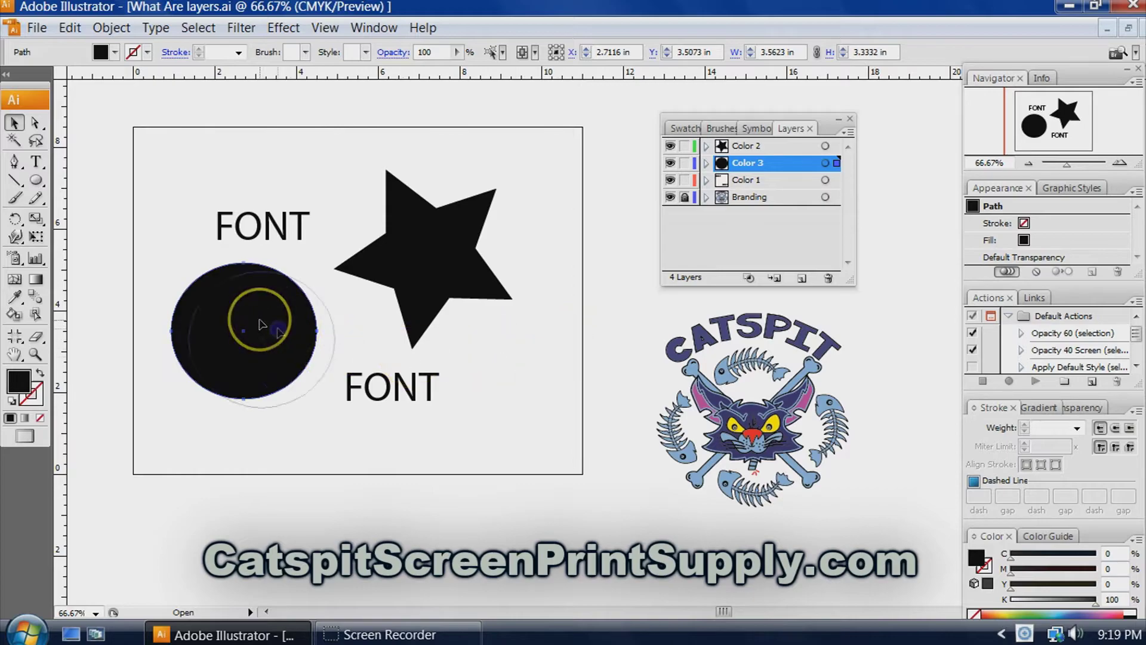
{"action": "mouse_move", "coordinate": [262, 324]}
{"action": "left_mouse_down"}
{"action": "mouse_move", "coordinate": [299, 320]}
{"action": "mouse_move", "coordinate": [282, 312]}
{"action": "left_mouse_up"}
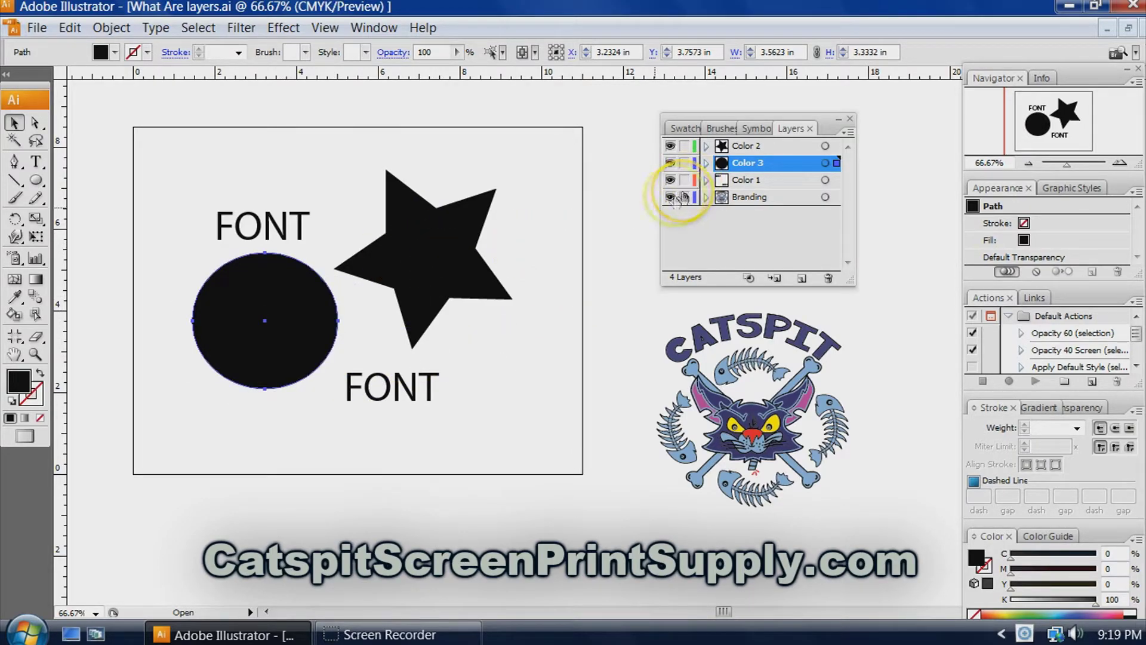
{"action": "left_click", "coordinate": [685, 162]}
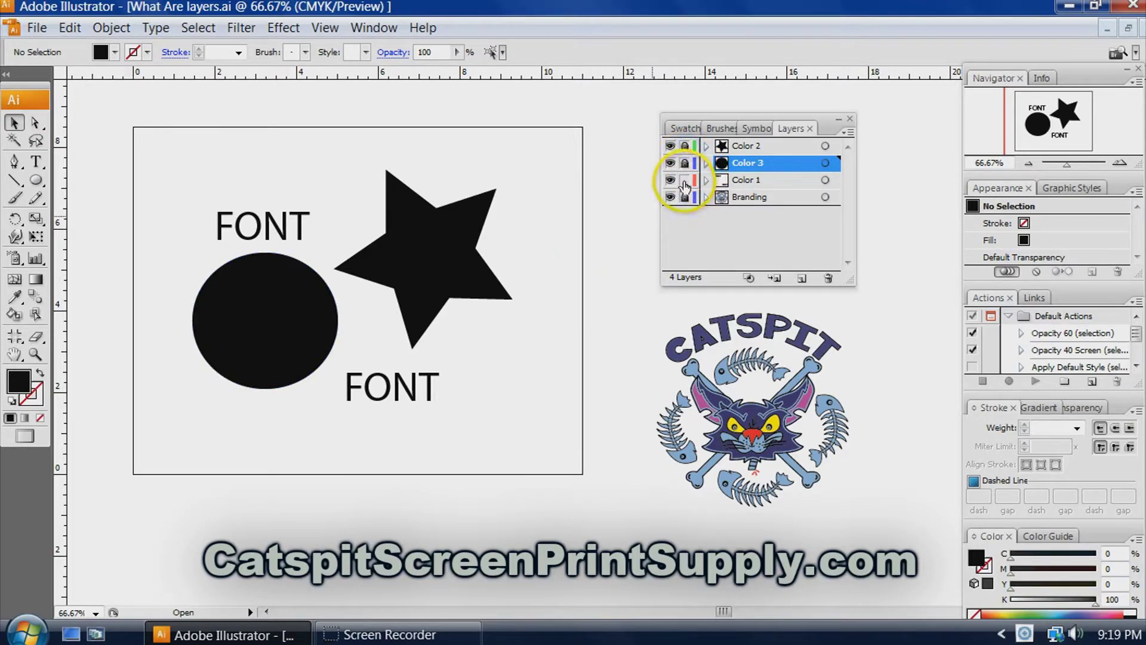
Move the upper FONT text up and unlock the Color 3 layer
{"action": "left_click", "coordinate": [725, 179]}
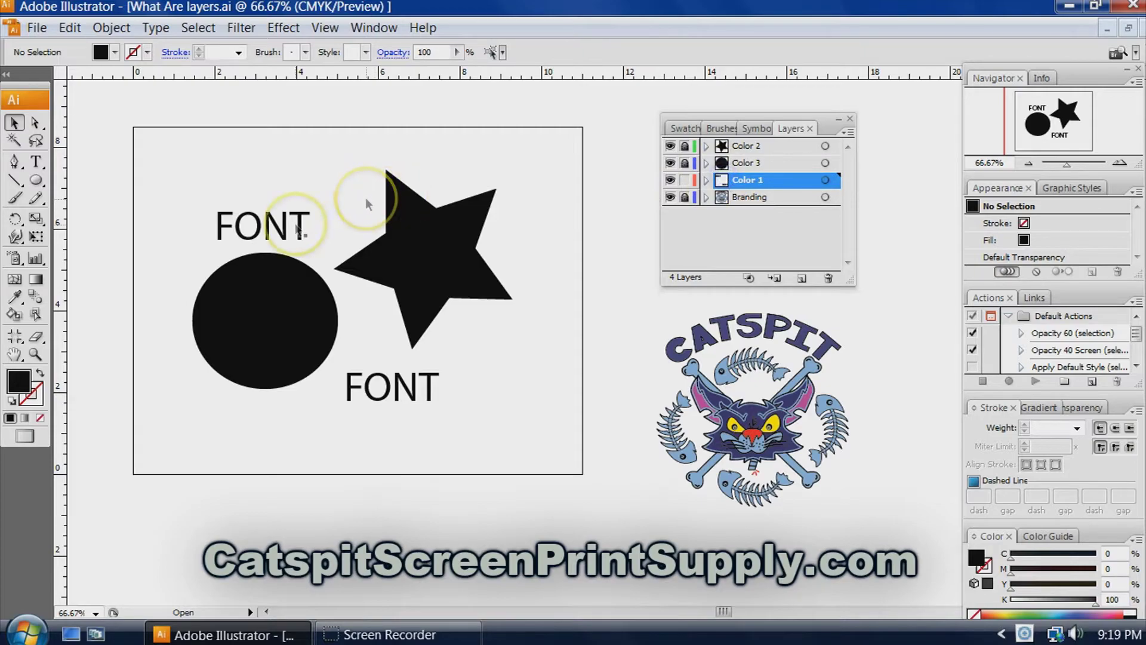
{"action": "left_click_drag", "start_coordinate": [297, 225], "coordinate": [311, 191]}
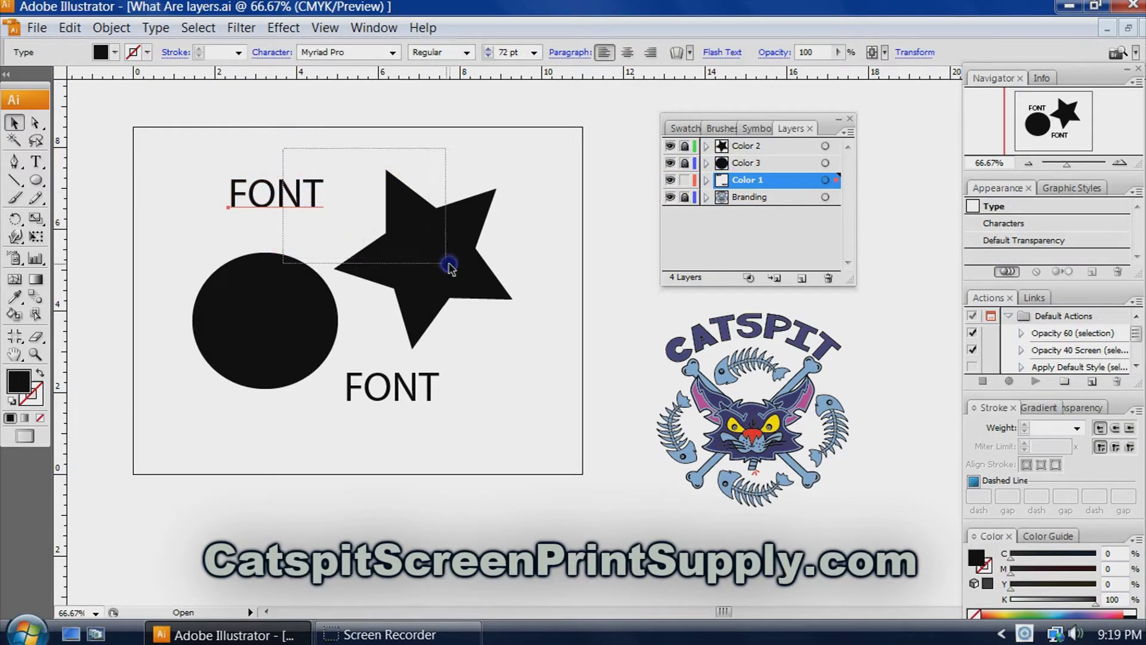
{"action": "left_click", "coordinate": [422, 245]}
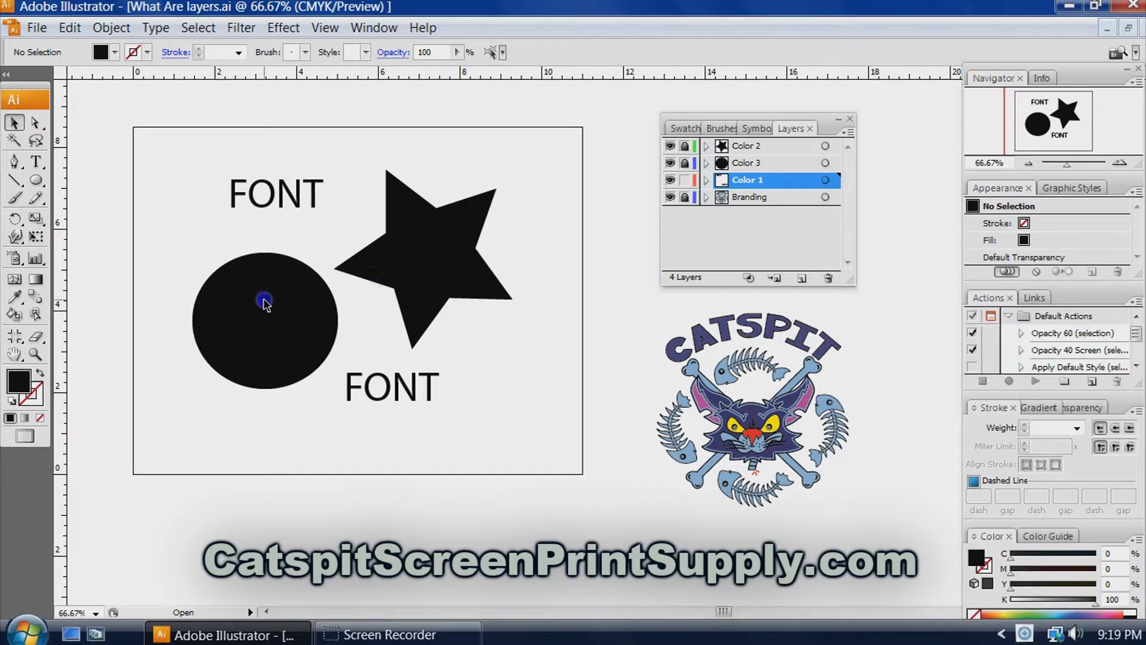
{"action": "left_click", "coordinate": [686, 162]}
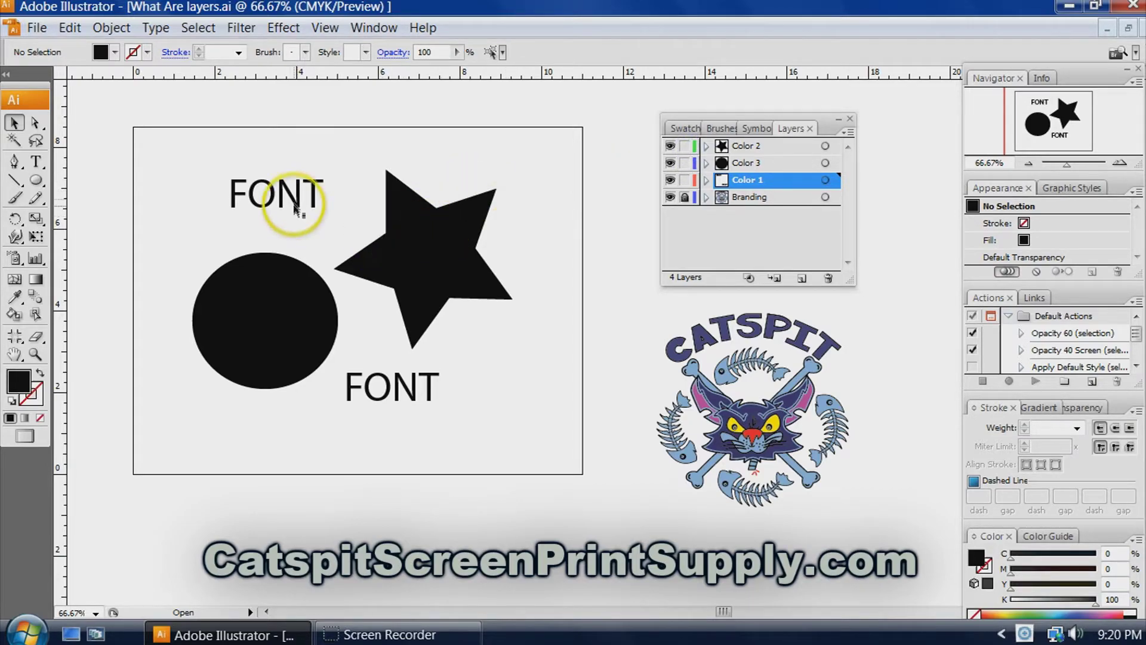
Nudge both FONT texts slightly and move the star to a new position
{"action": "mouse_move", "coordinate": [295, 202]}
{"action": "left_mouse_down"}
{"action": "mouse_move", "coordinate": [277, 243]}
{"action": "mouse_move", "coordinate": [250, 192]}
{"action": "mouse_move", "coordinate": [310, 212]}
{"action": "left_mouse_up"}
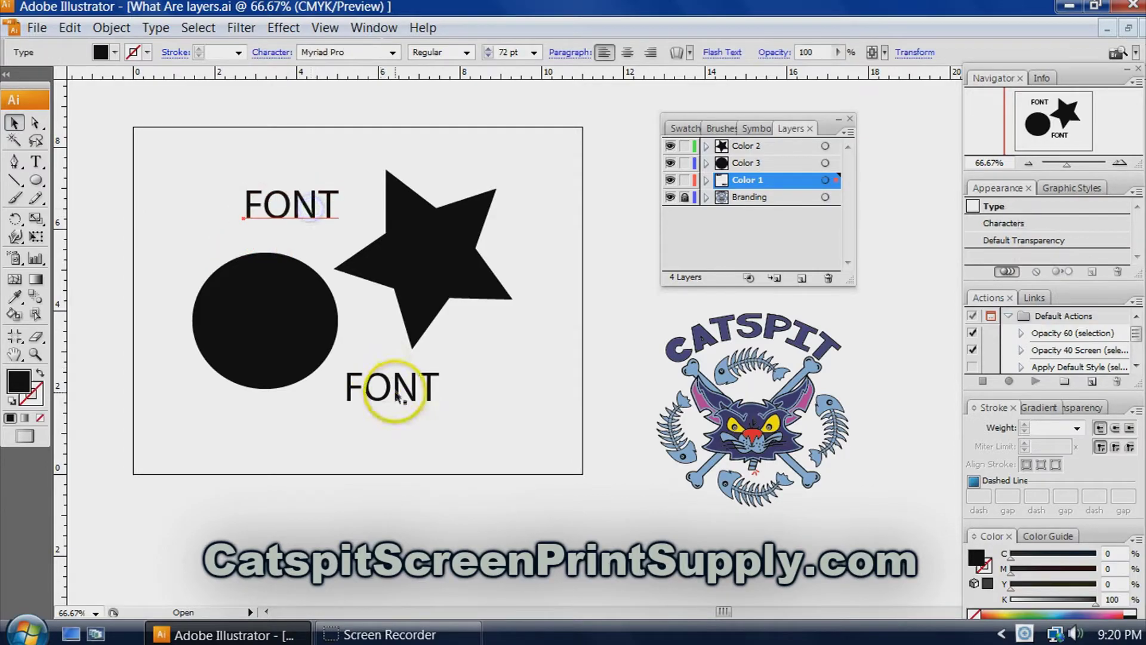
{"action": "left_click_drag", "start_coordinate": [406, 382], "coordinate": [410, 391]}
{"action": "left_click", "coordinate": [359, 236]}
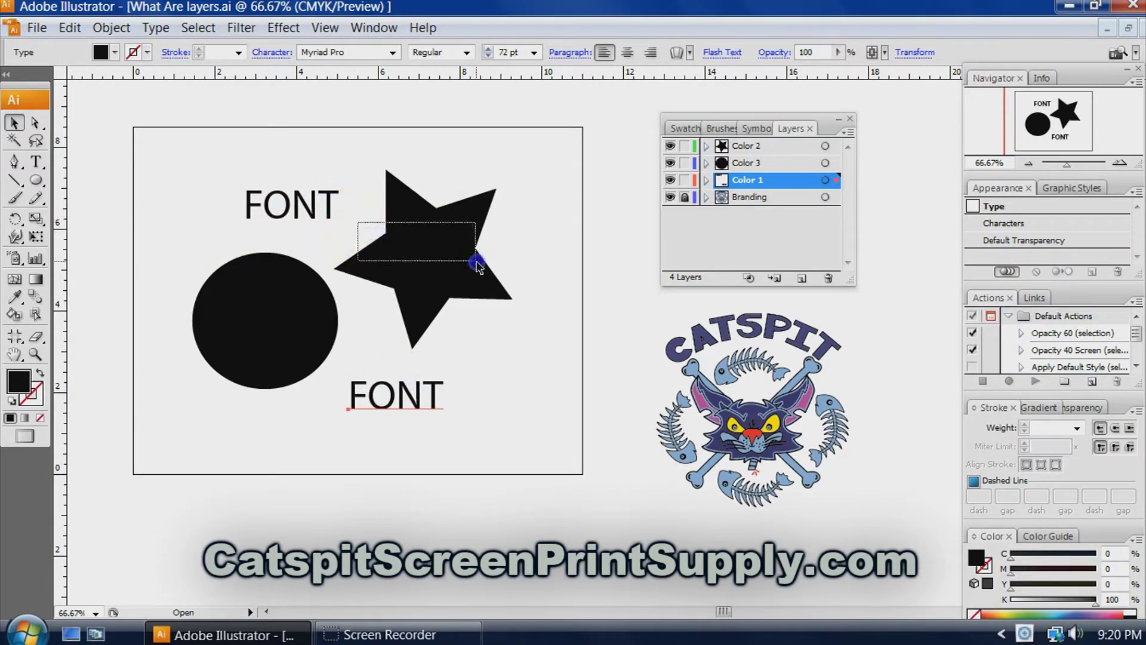
{"action": "left_click", "coordinate": [457, 260]}
{"action": "left_click_drag", "start_coordinate": [456, 260], "coordinate": [425, 248]}
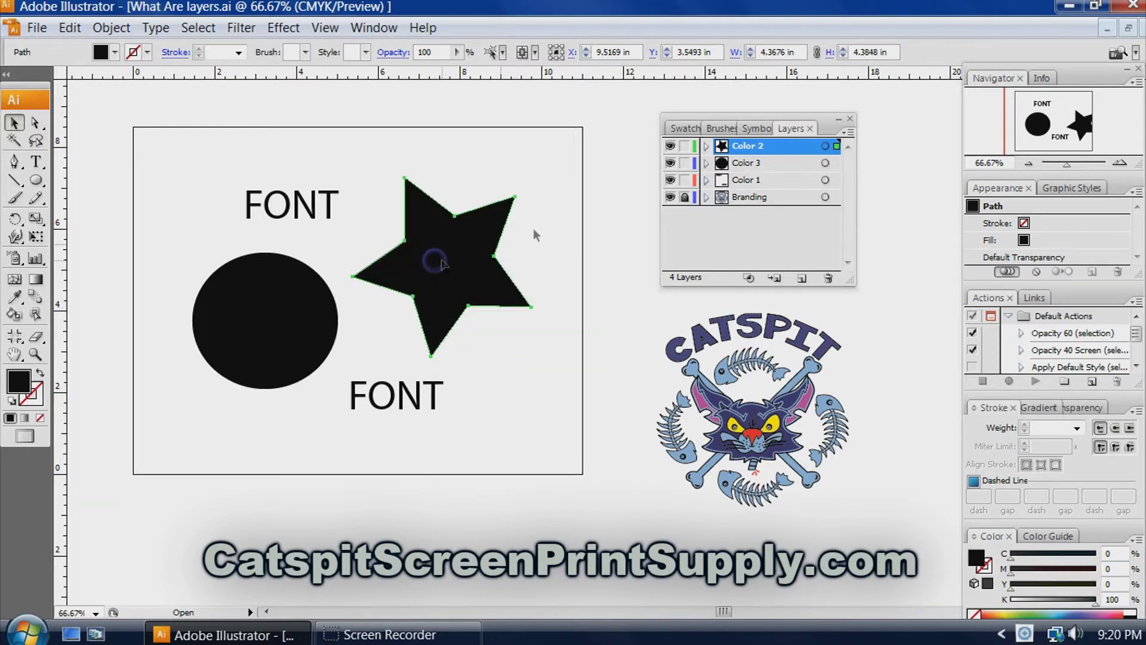
Lock the Color 2 and Color 3 layers, then reposition the upper FONT text left, then right and up
{"action": "left_click", "coordinate": [685, 146]}
{"action": "left_click", "coordinate": [686, 163]}
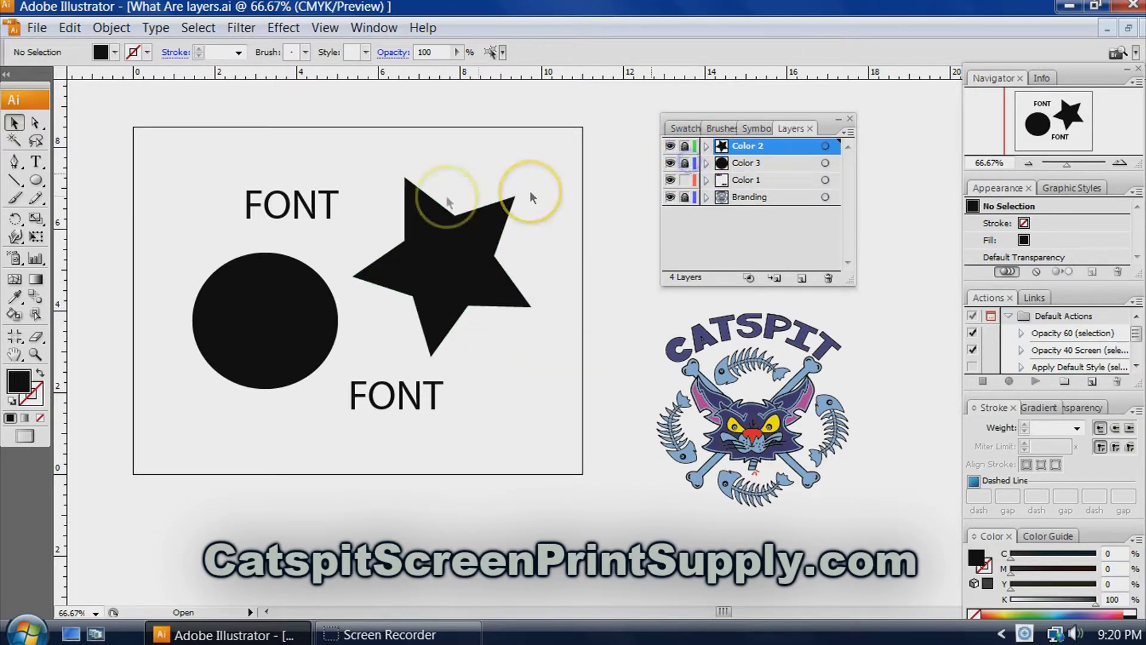
{"action": "mouse_move", "coordinate": [382, 174]}
{"action": "left_mouse_down"}
{"action": "mouse_move", "coordinate": [338, 164]}
{"action": "mouse_move", "coordinate": [499, 254]}
{"action": "mouse_move", "coordinate": [489, 251]}
{"action": "left_mouse_up"}
{"action": "left_click_drag", "start_coordinate": [284, 218], "coordinate": [234, 218]}
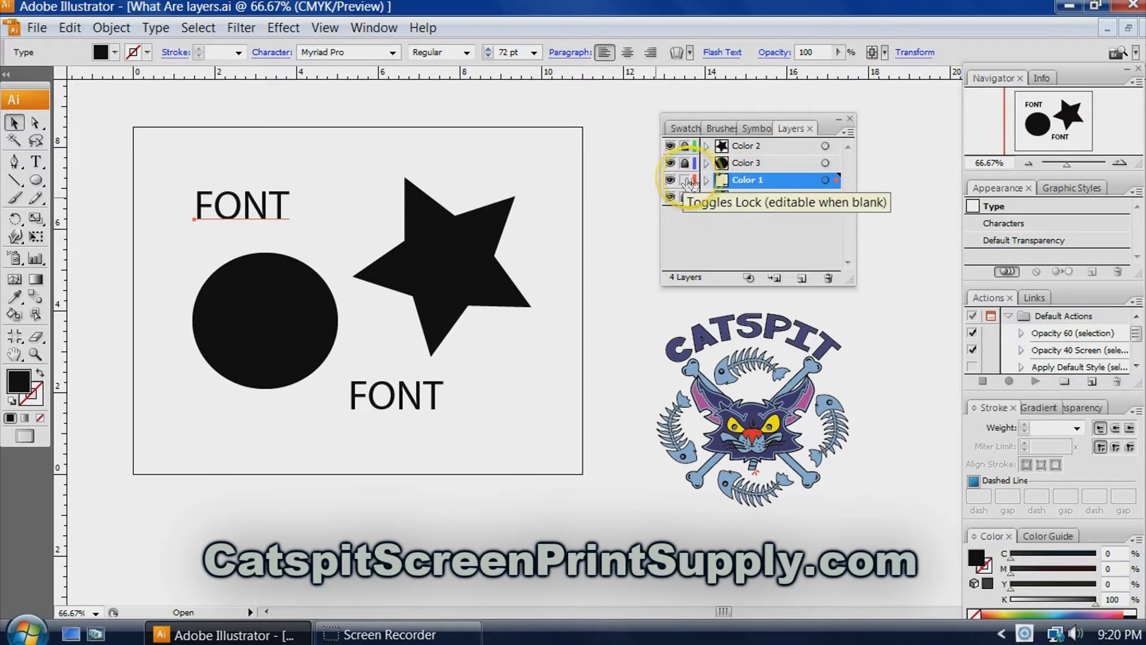
{"action": "left_click_drag", "start_coordinate": [281, 209], "coordinate": [316, 203]}
Unlock the Color 3 and Color 2 layers so only Branding stays locked
{"action": "left_click", "coordinate": [779, 163]}
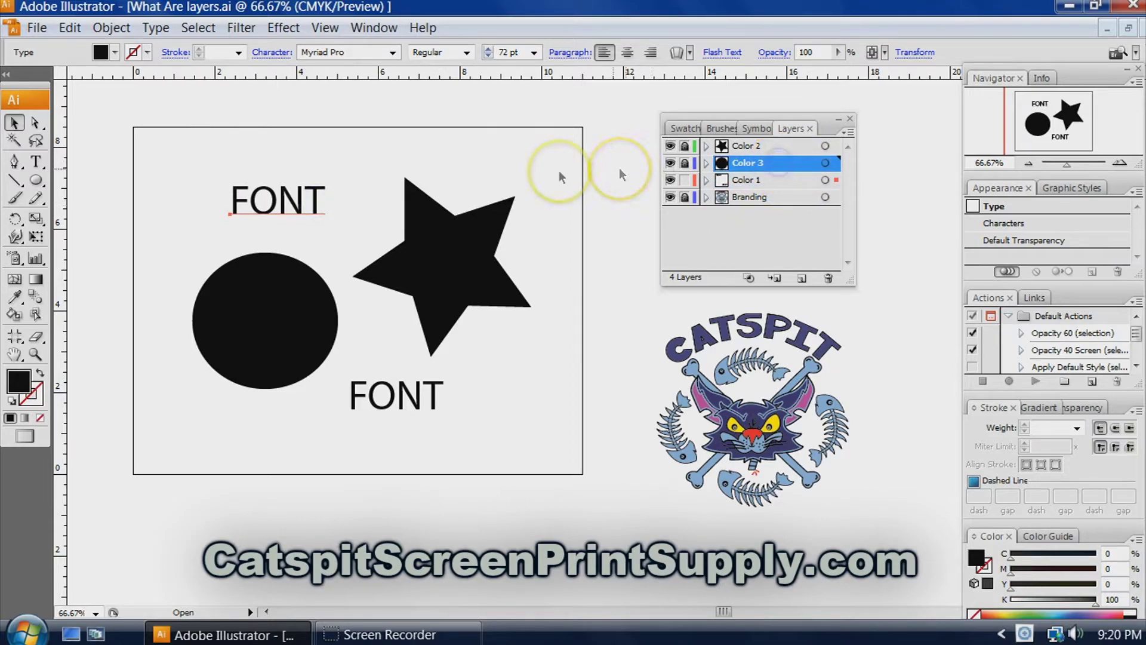
{"action": "left_click", "coordinate": [460, 241]}
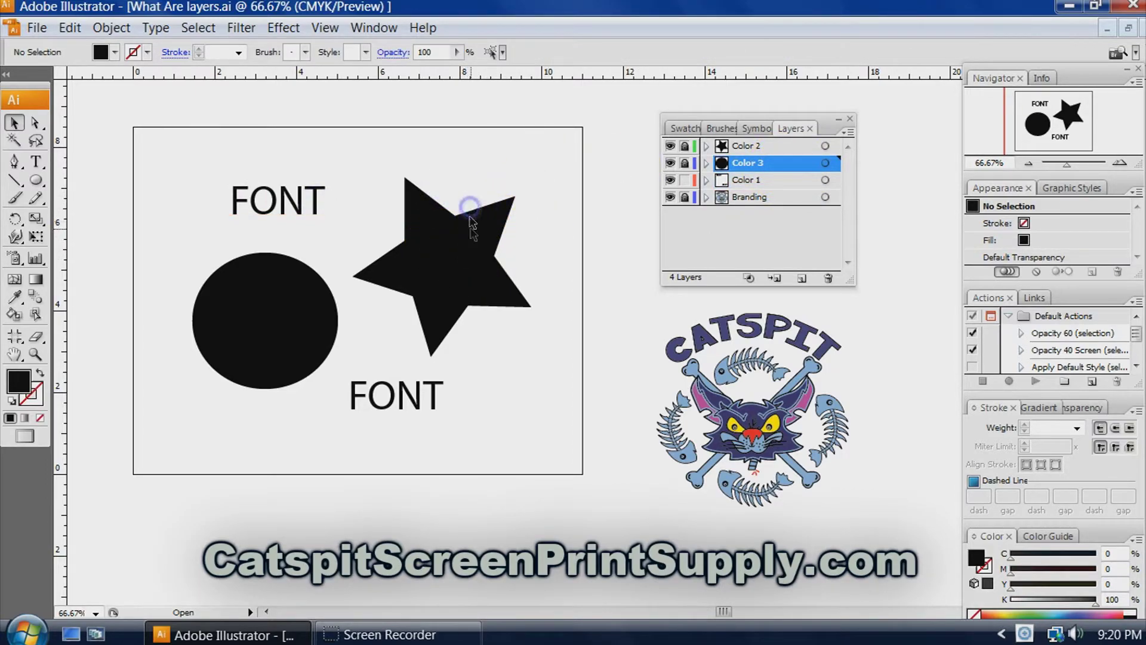
{"action": "left_click", "coordinate": [685, 165]}
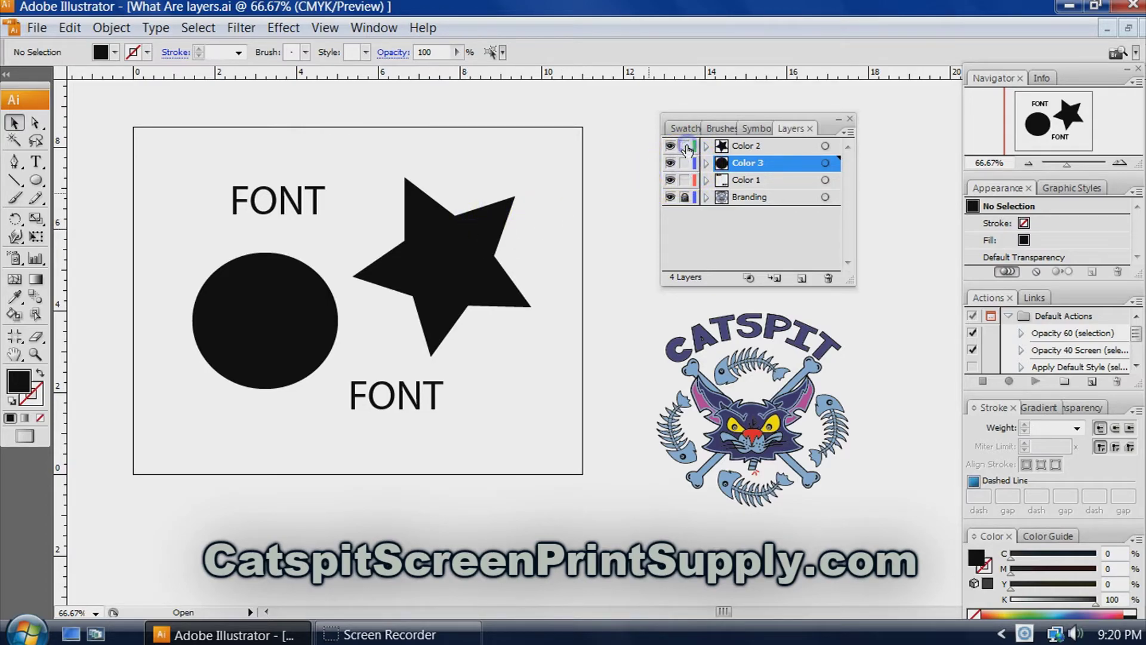
{"action": "left_click", "coordinate": [404, 255]}
{"action": "left_click", "coordinate": [688, 181]}
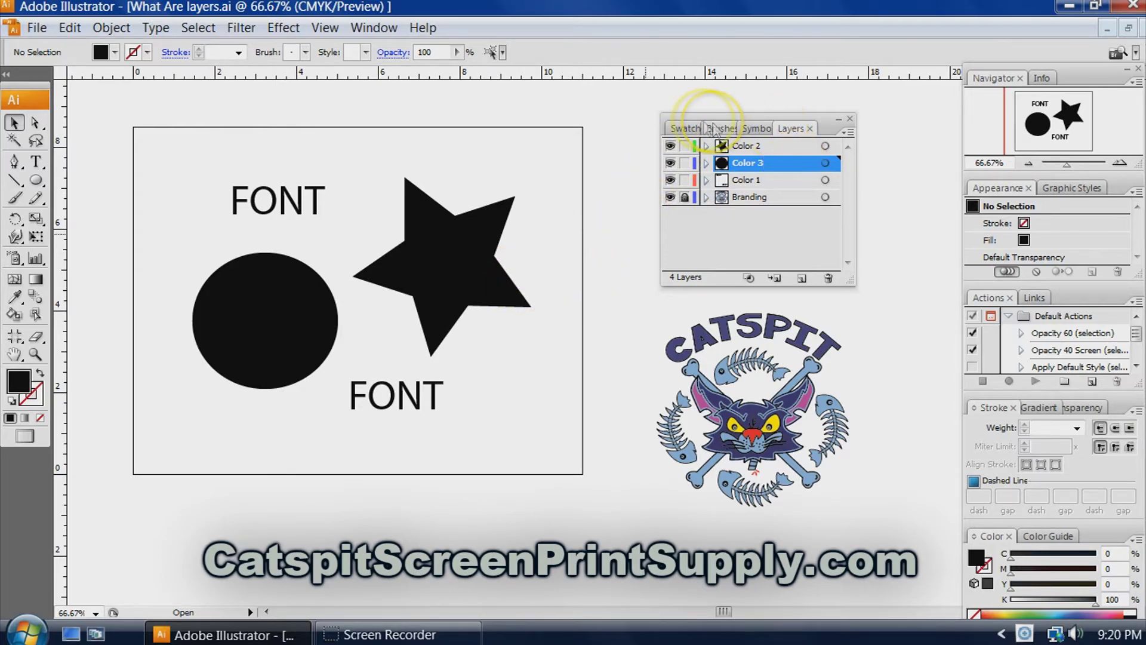
{"action": "left_click", "coordinate": [688, 165]}
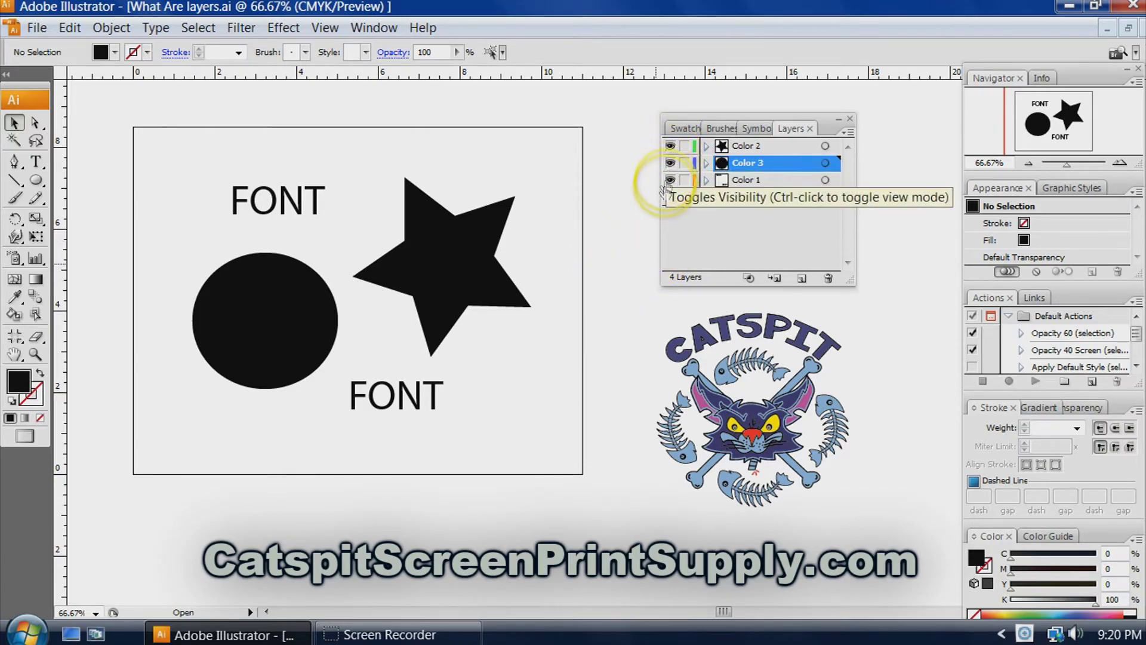
{"action": "left_click", "coordinate": [670, 147]}
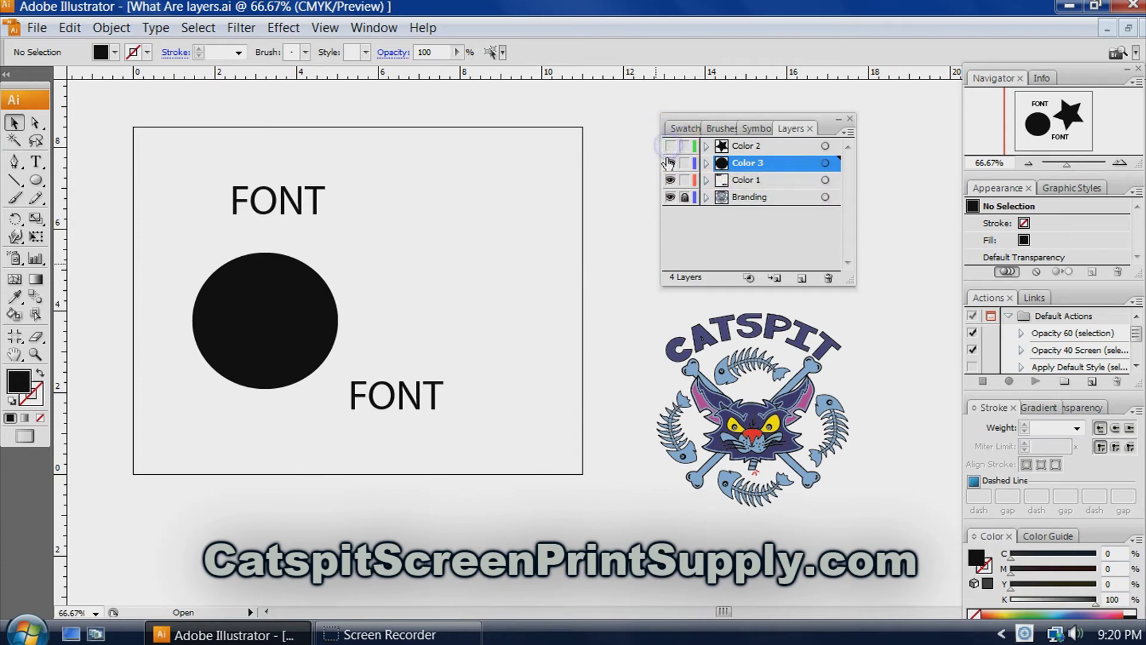
{"action": "left_click", "coordinate": [670, 162]}
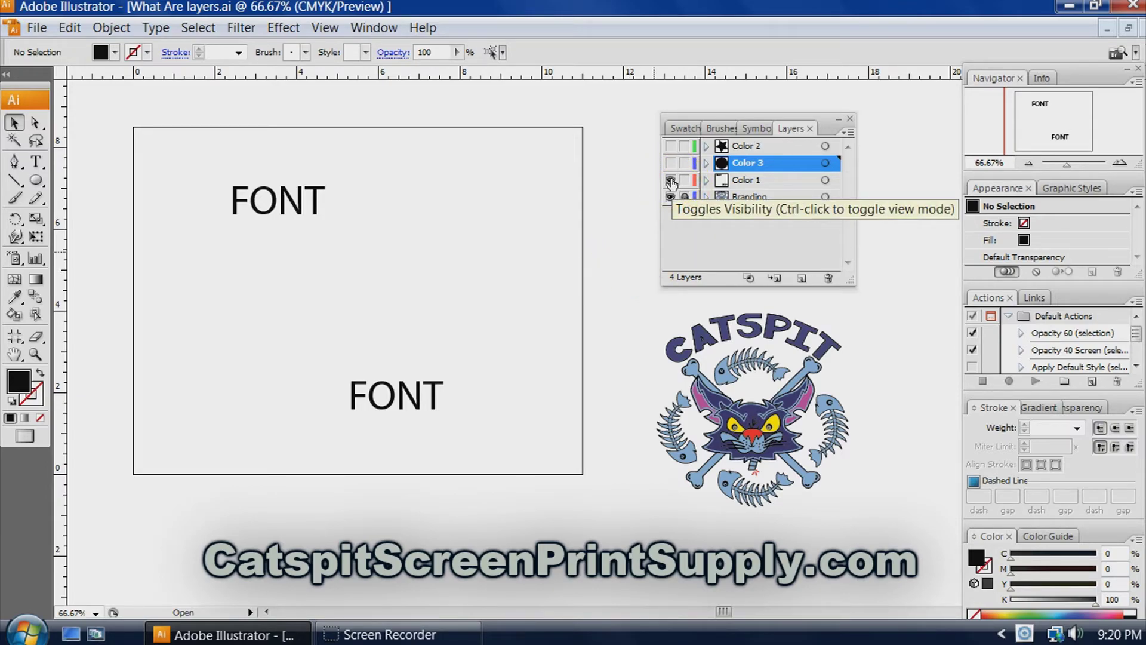
{"action": "left_click", "coordinate": [670, 163]}
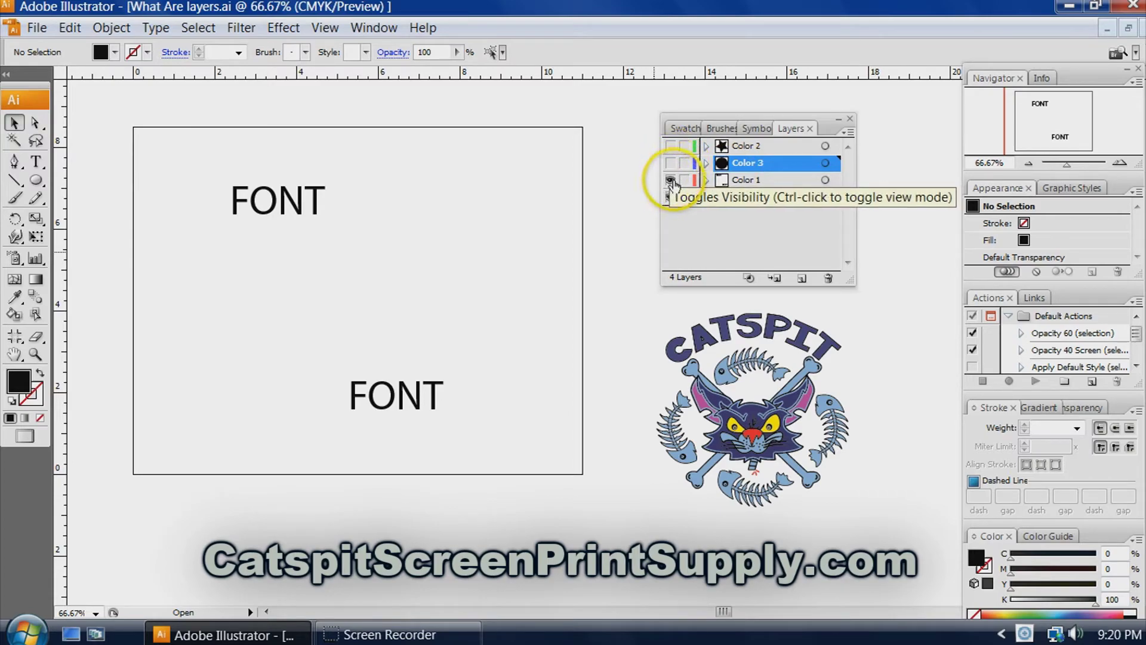
{"action": "left_click", "coordinate": [670, 179]}
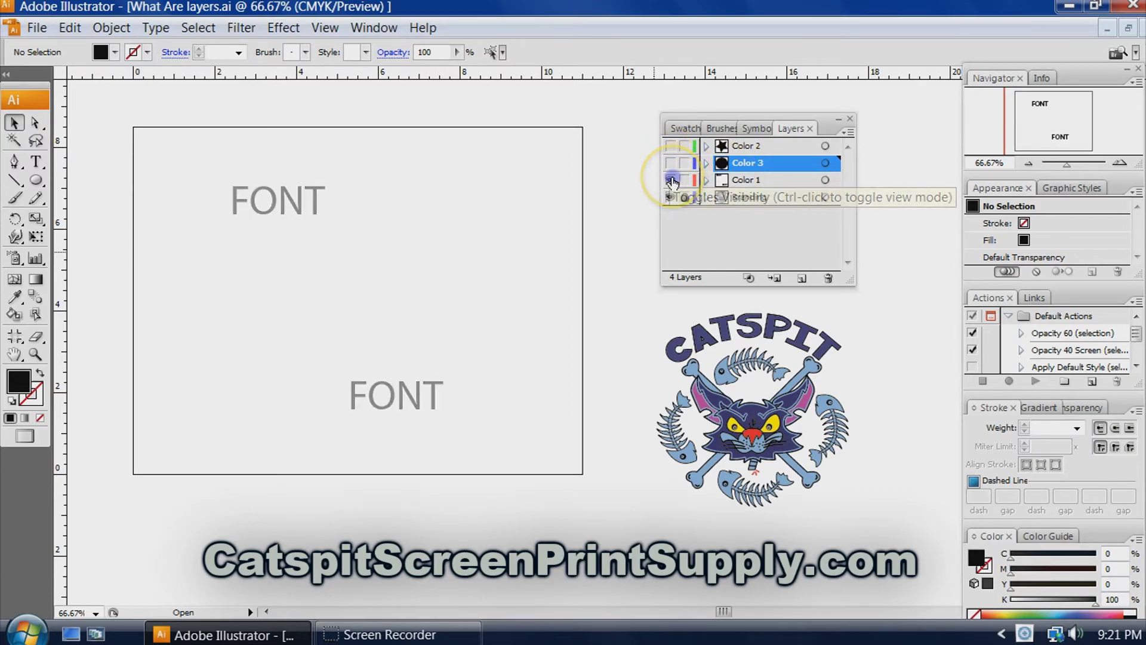
{"action": "left_click", "coordinate": [670, 162]}
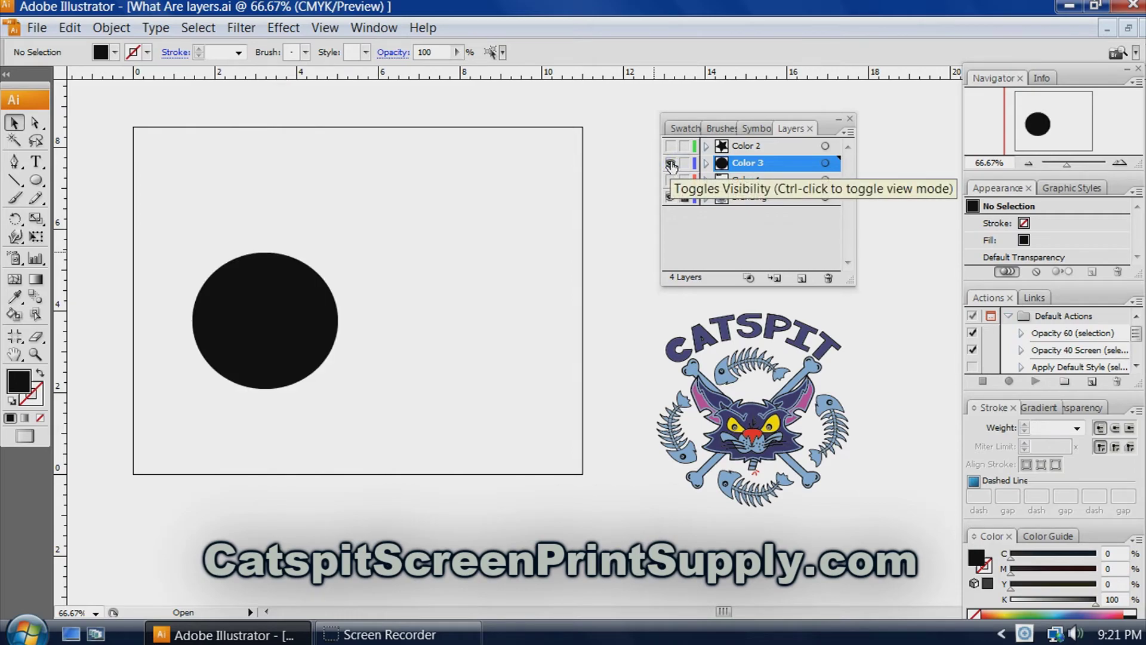
{"action": "left_click", "coordinate": [671, 163]}
{"action": "left_click", "coordinate": [671, 146]}
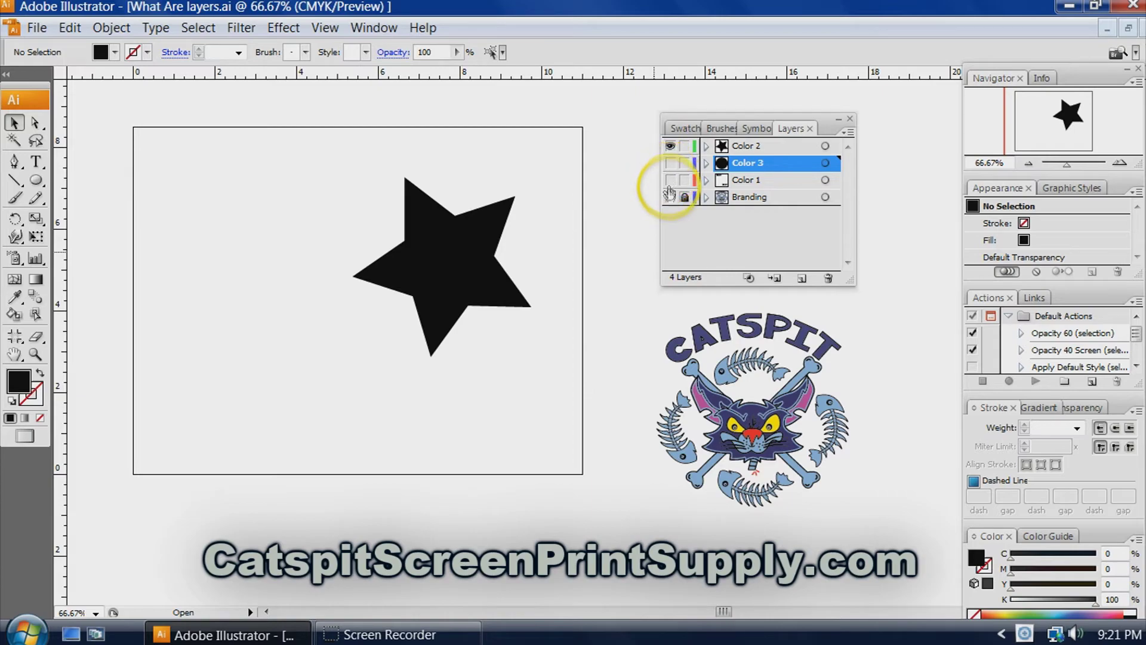
{"action": "left_click", "coordinate": [669, 180]}
{"action": "left_click", "coordinate": [671, 163]}
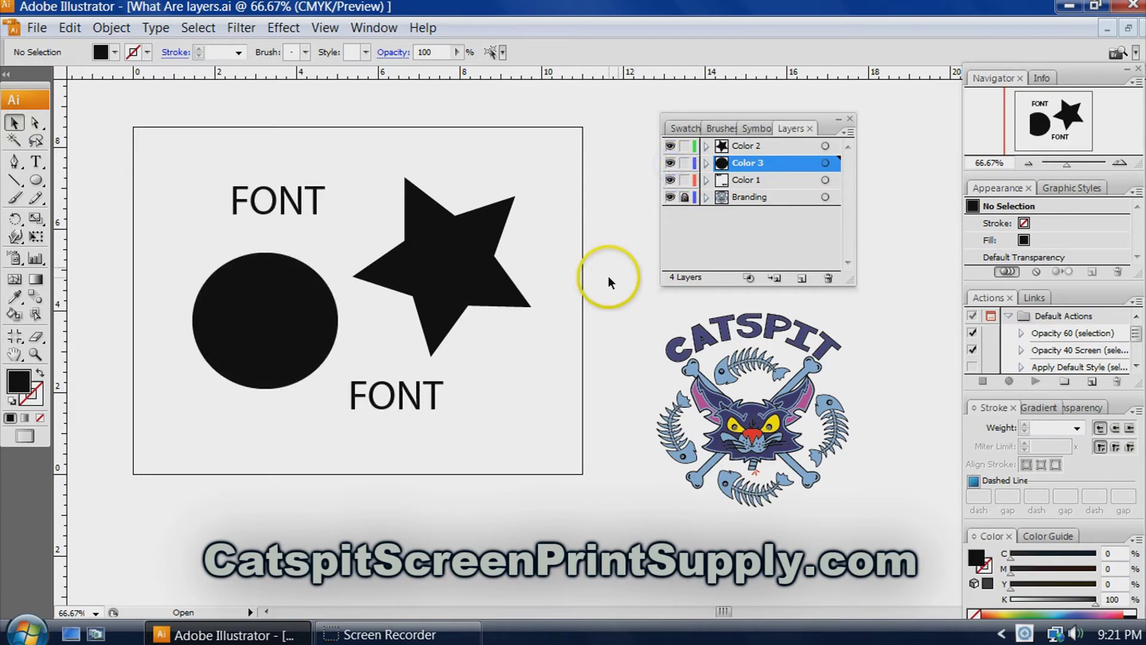